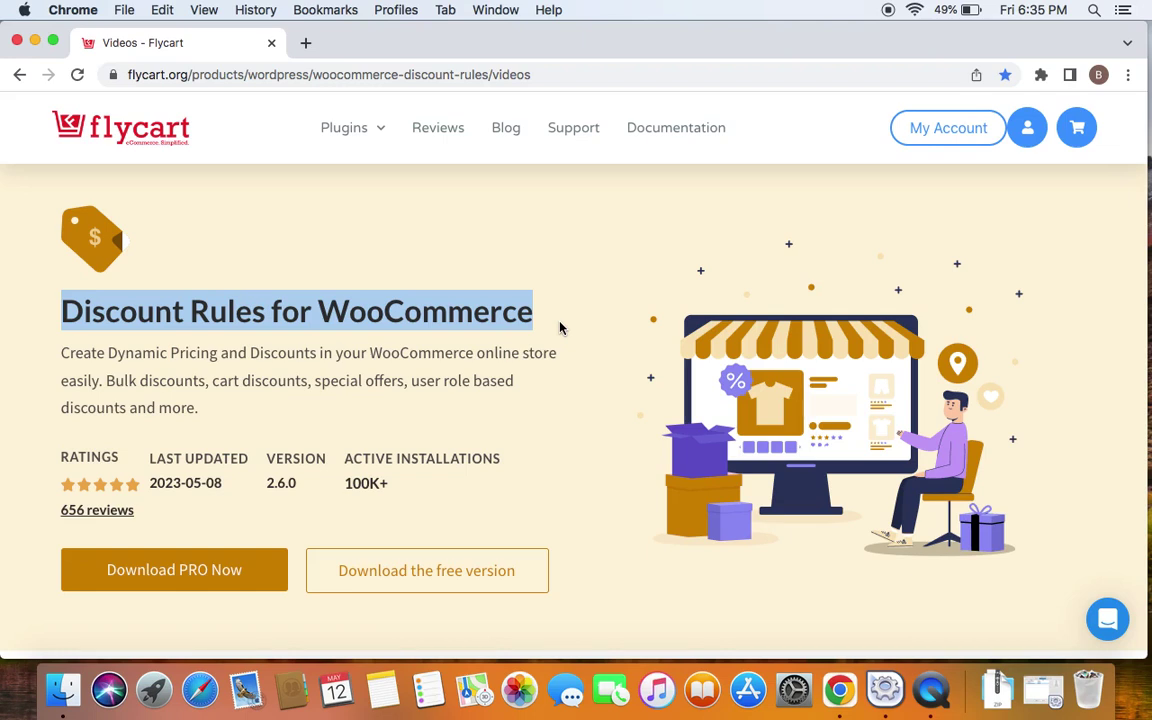
Go to Woo Discount Rules, add a new rule, and place the cursor in its name field
click(568, 76)
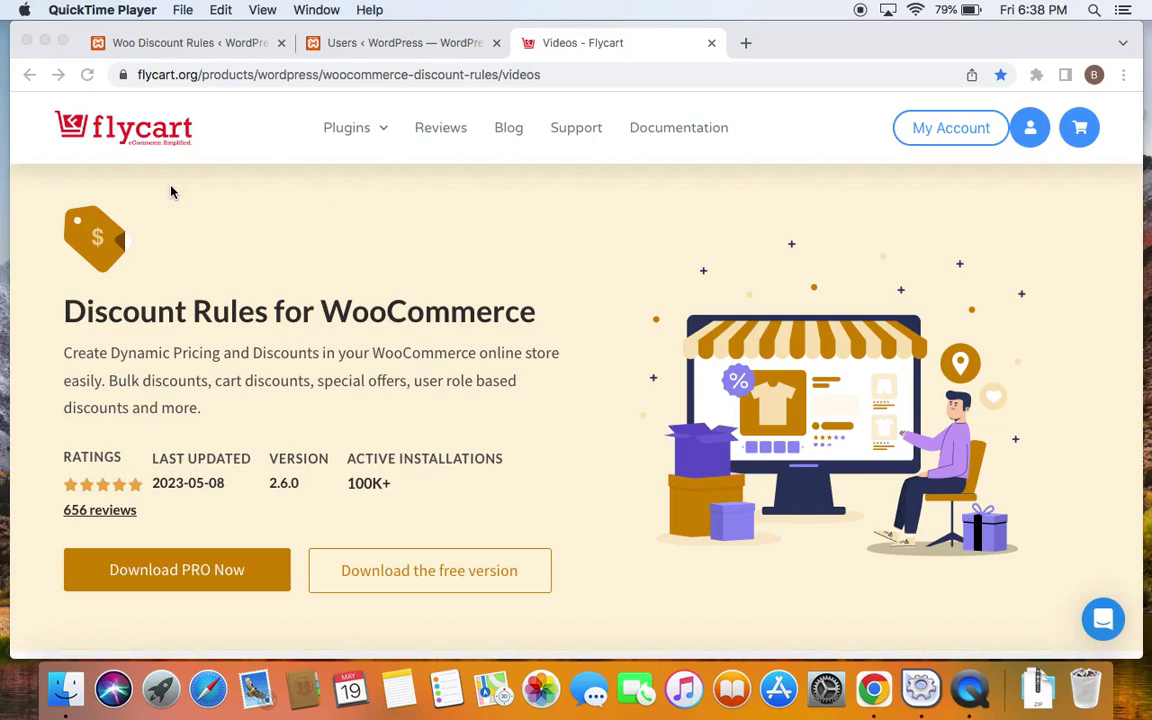
click(186, 45)
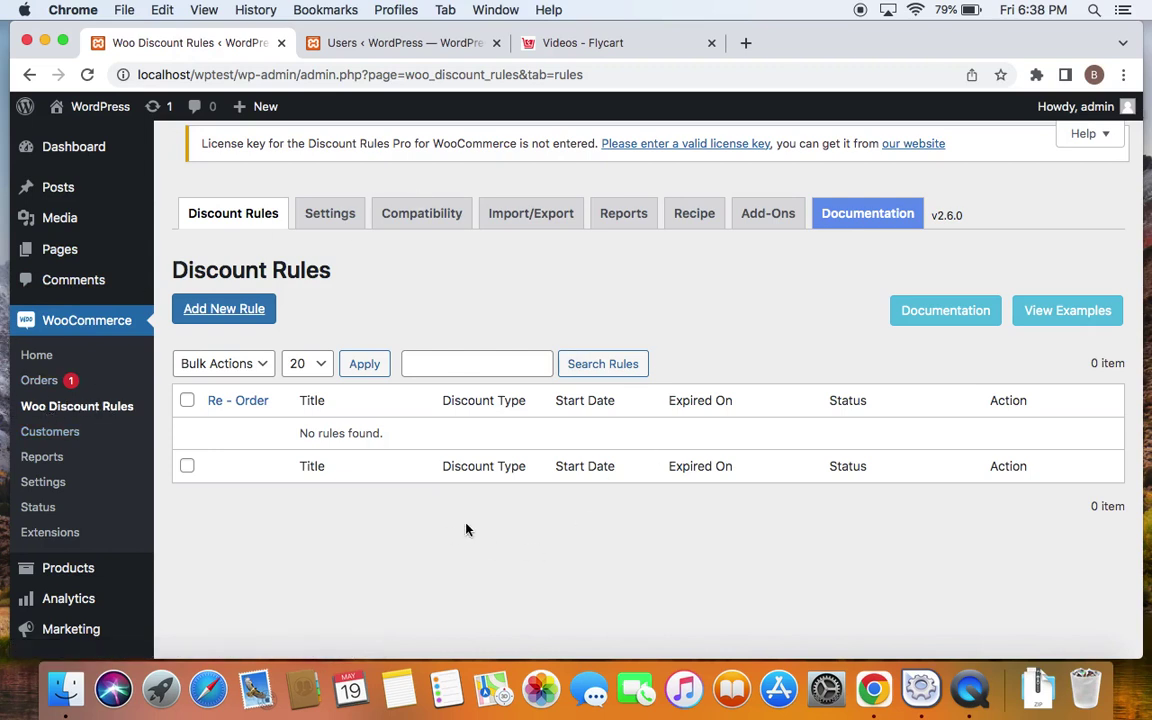
click(252, 314)
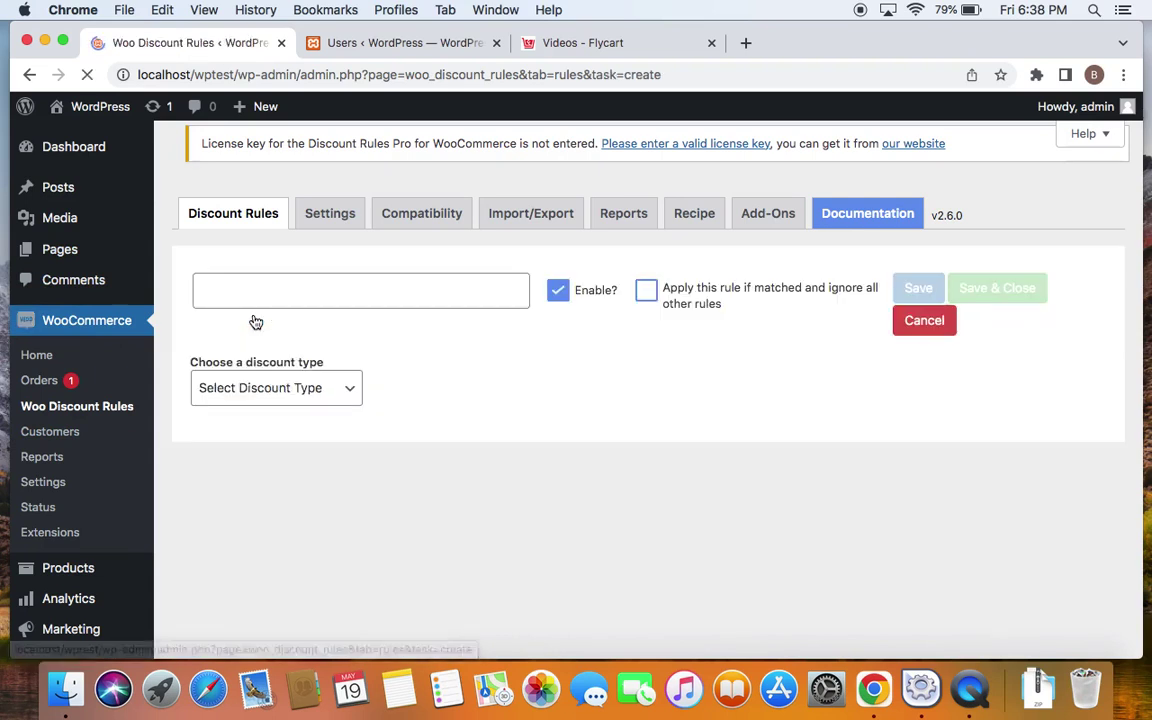
click(304, 285)
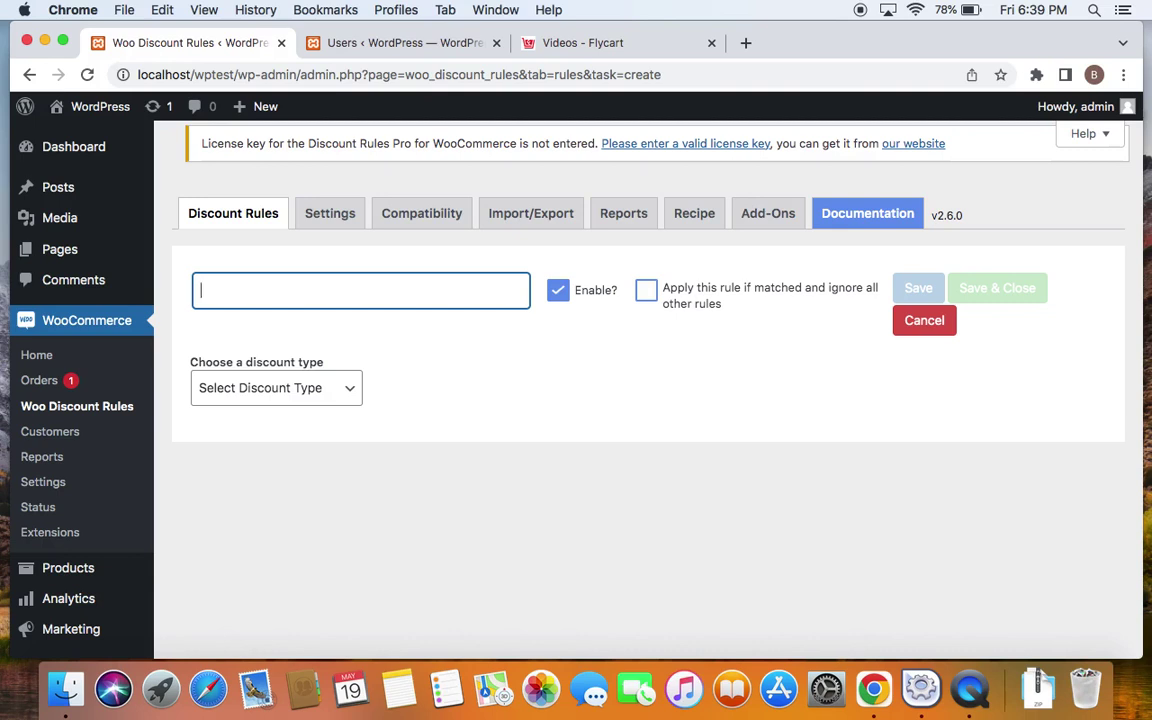
Enter the rule name 'Whole sale customers discount- bulk' and choose the Bulk Discount type
text(Whole sale cust)
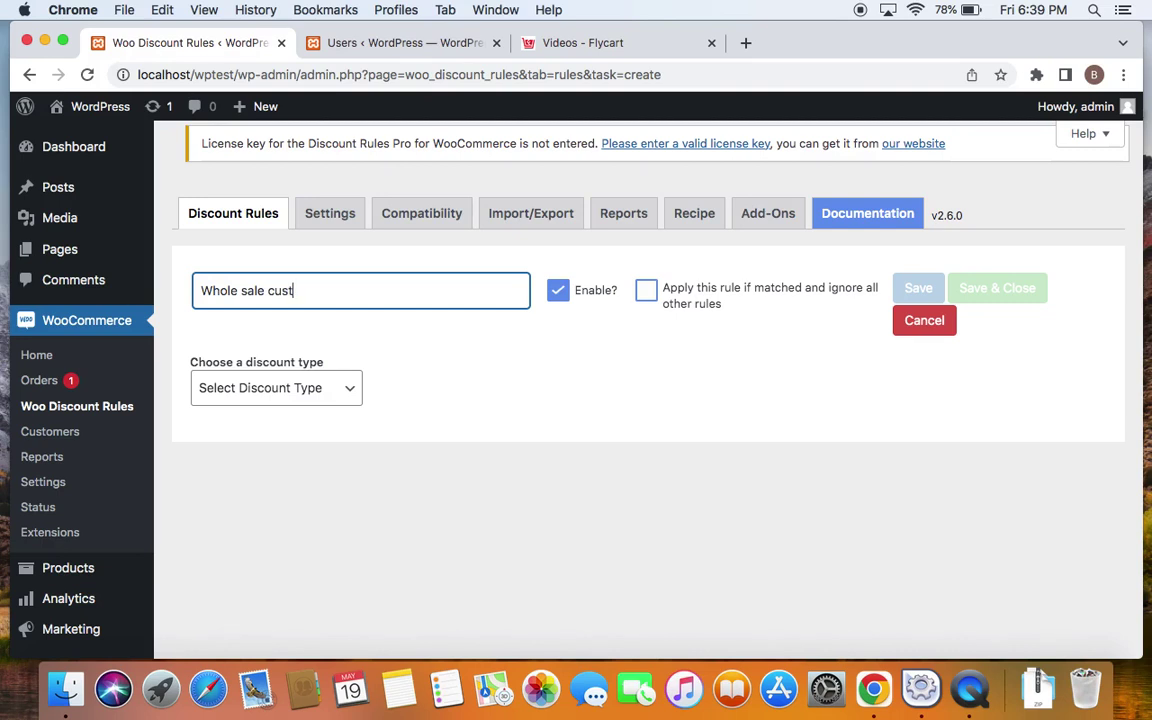
text(omers discount- bulk)
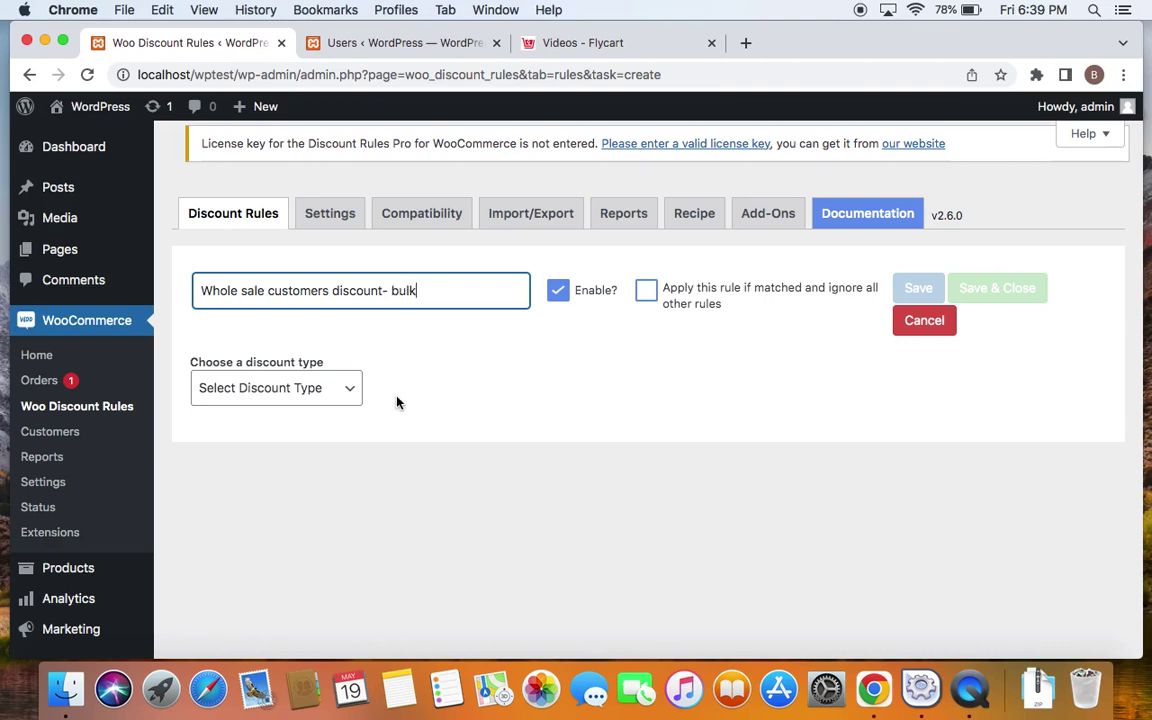
click(400, 392)
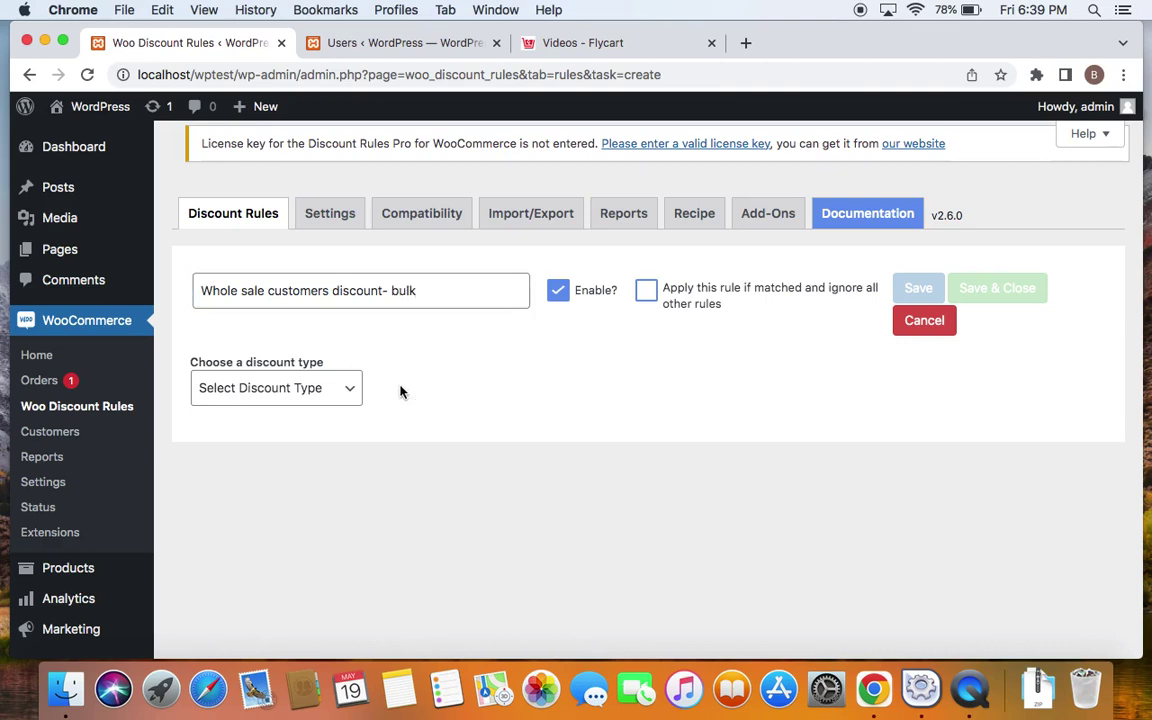
click(348, 390)
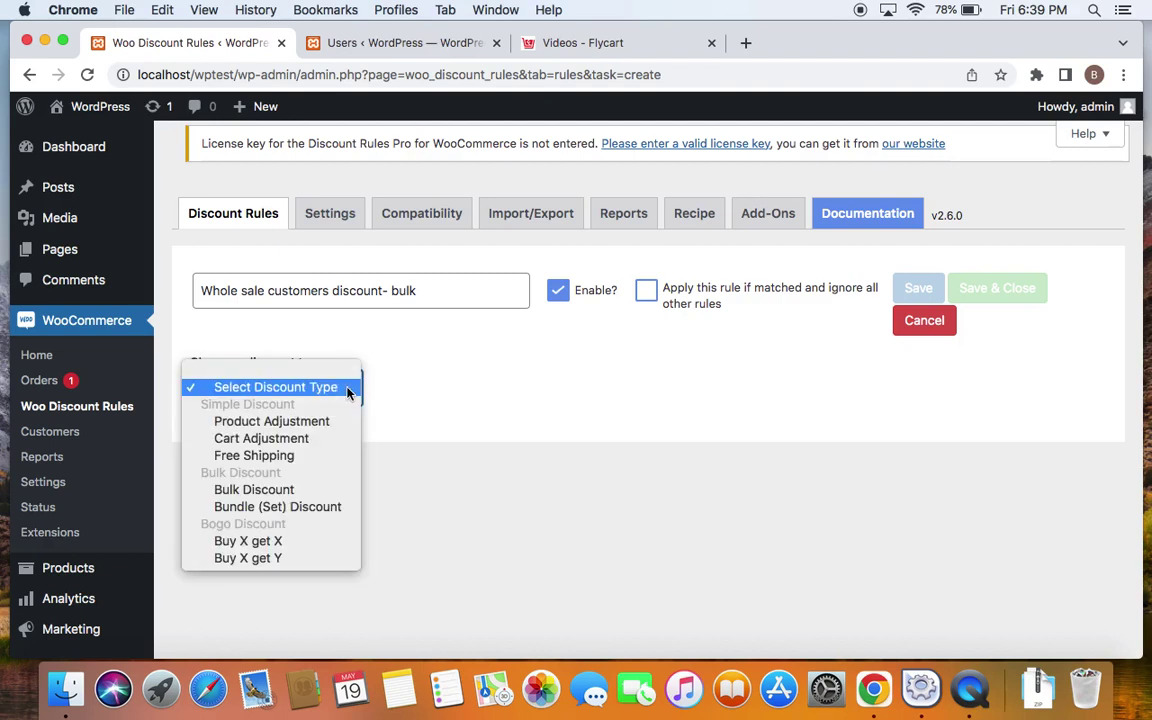
click(281, 494)
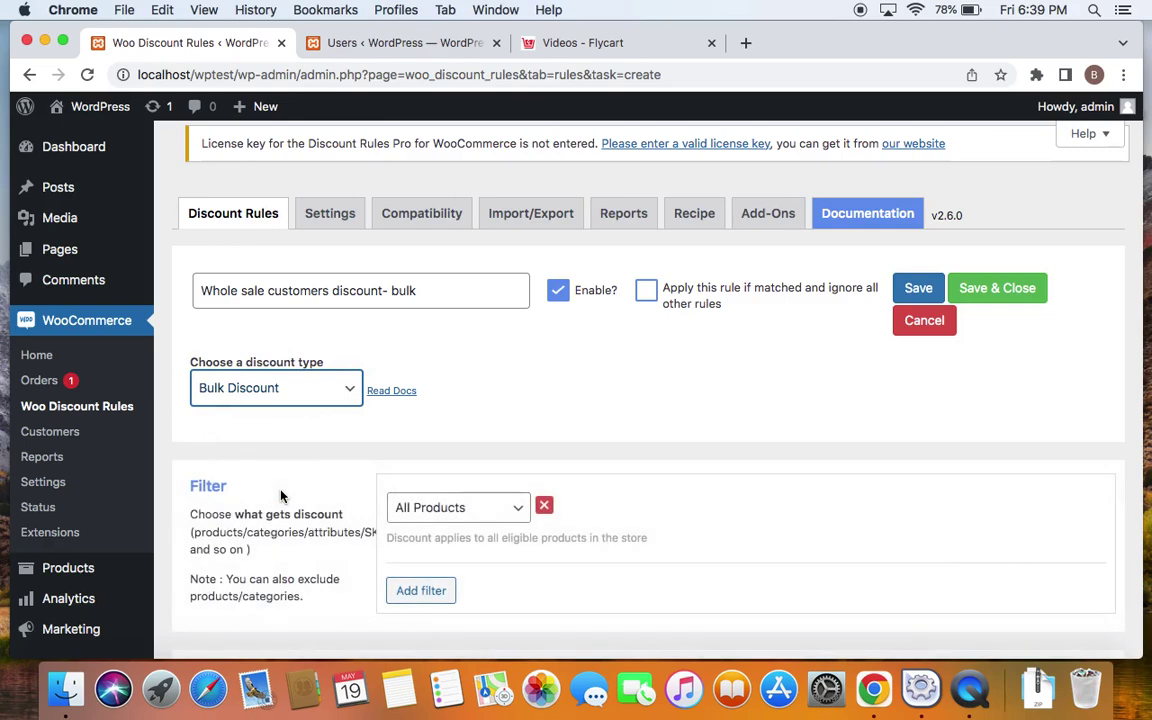
scroll(560, 571, down, 2)
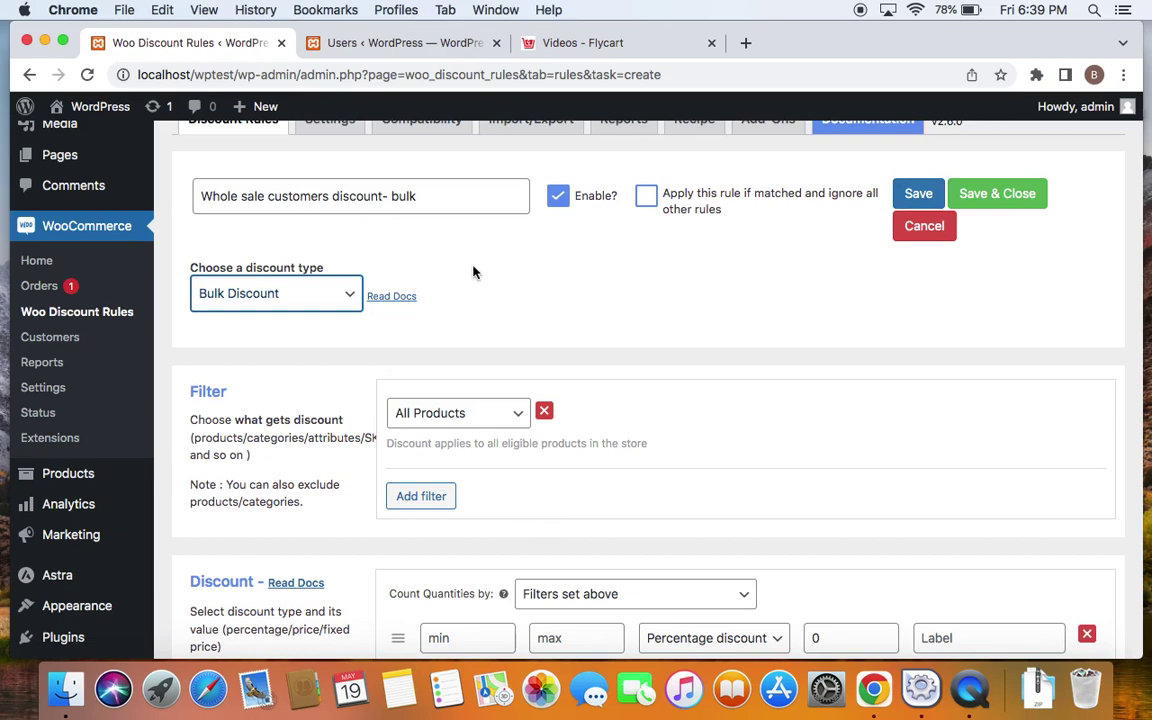
Set the filter to Category, In List, searching 'access' to add Accessories
click(520, 414)
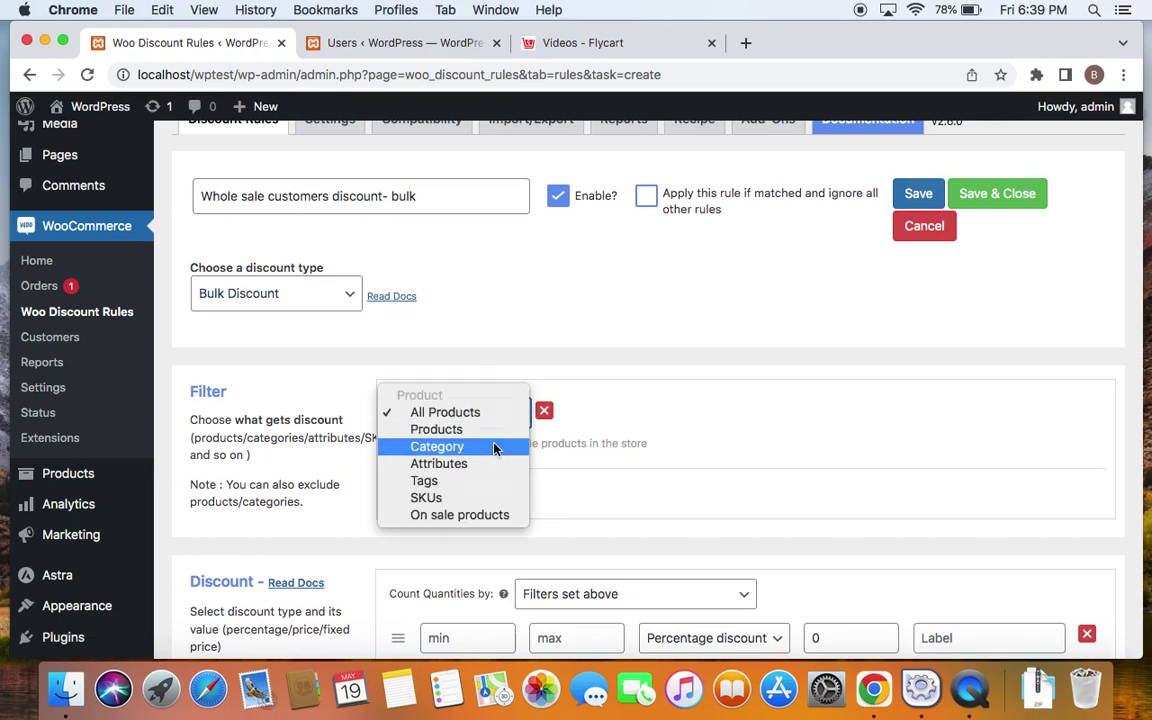
click(494, 447)
click(684, 414)
text(acc)
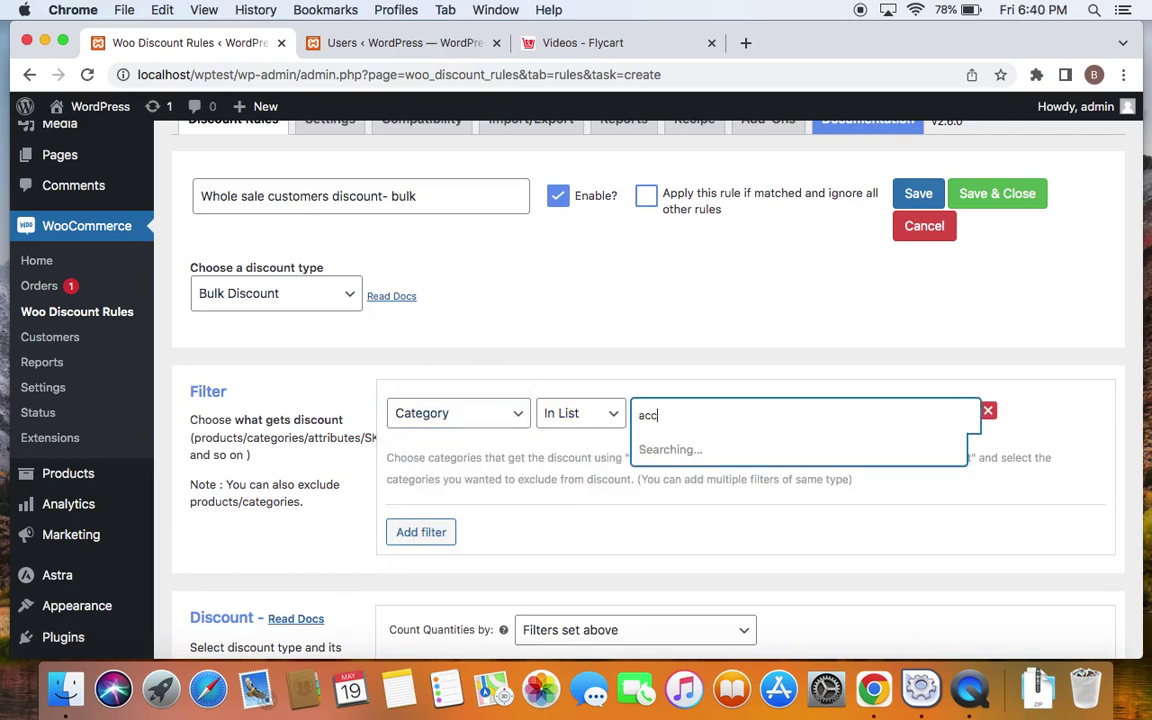
text(ess)
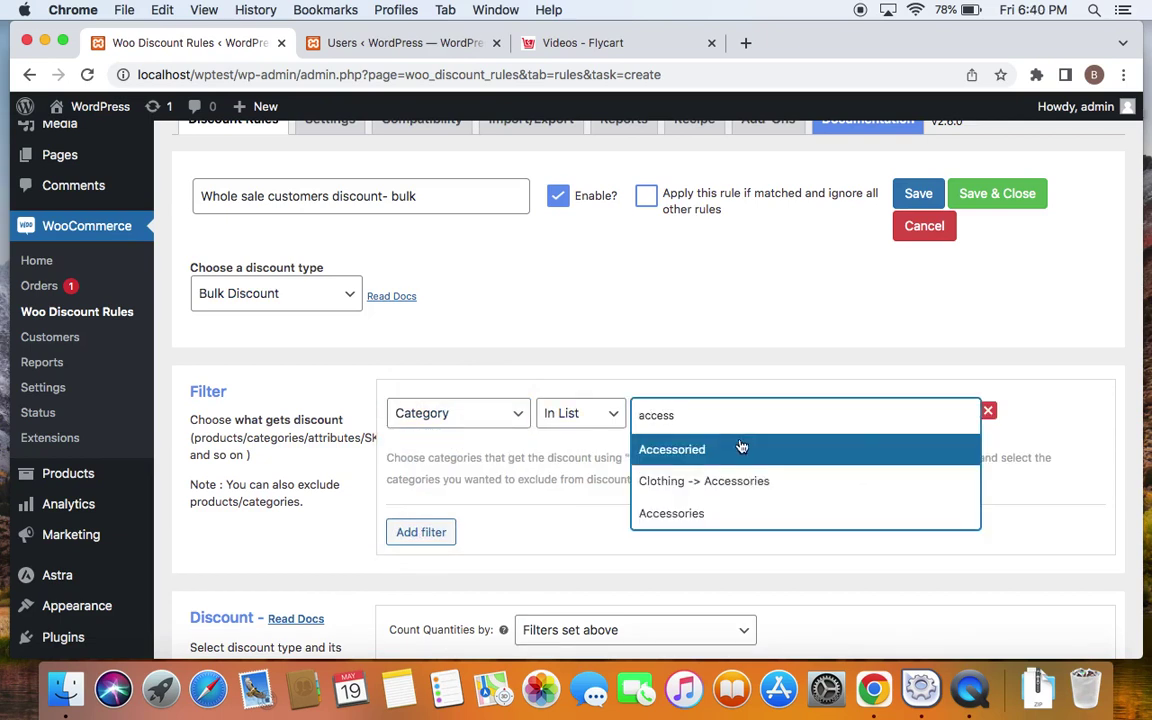
click(726, 490)
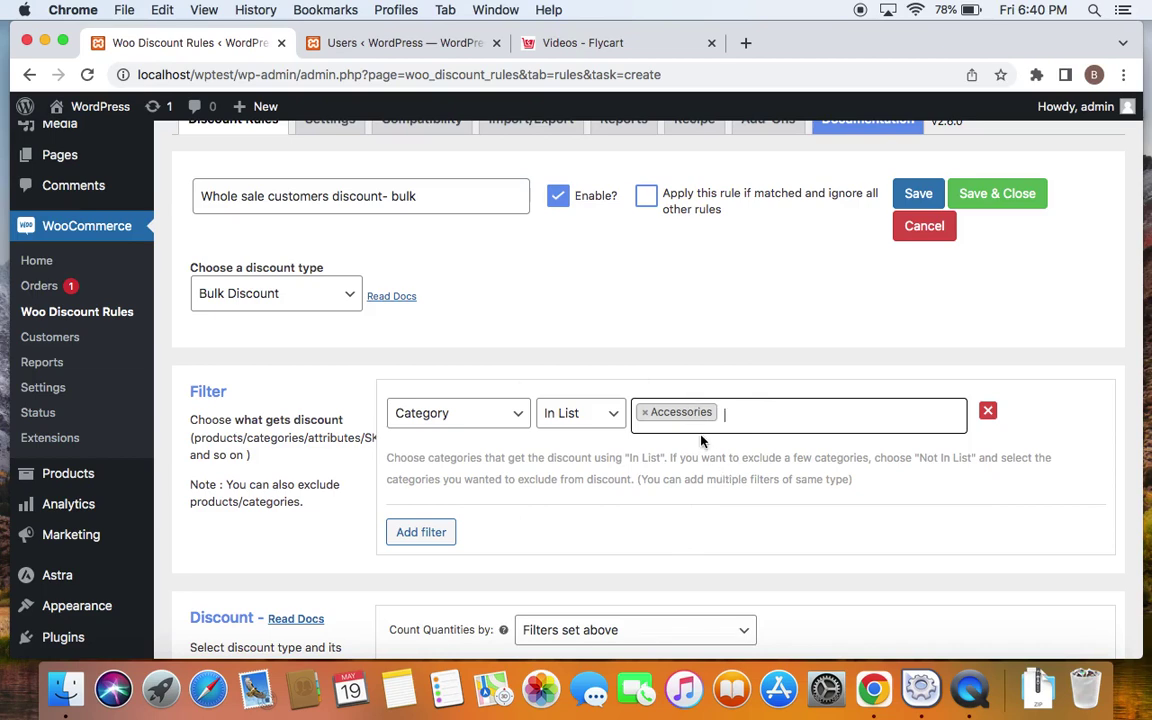
scroll(701, 440, down, 4)
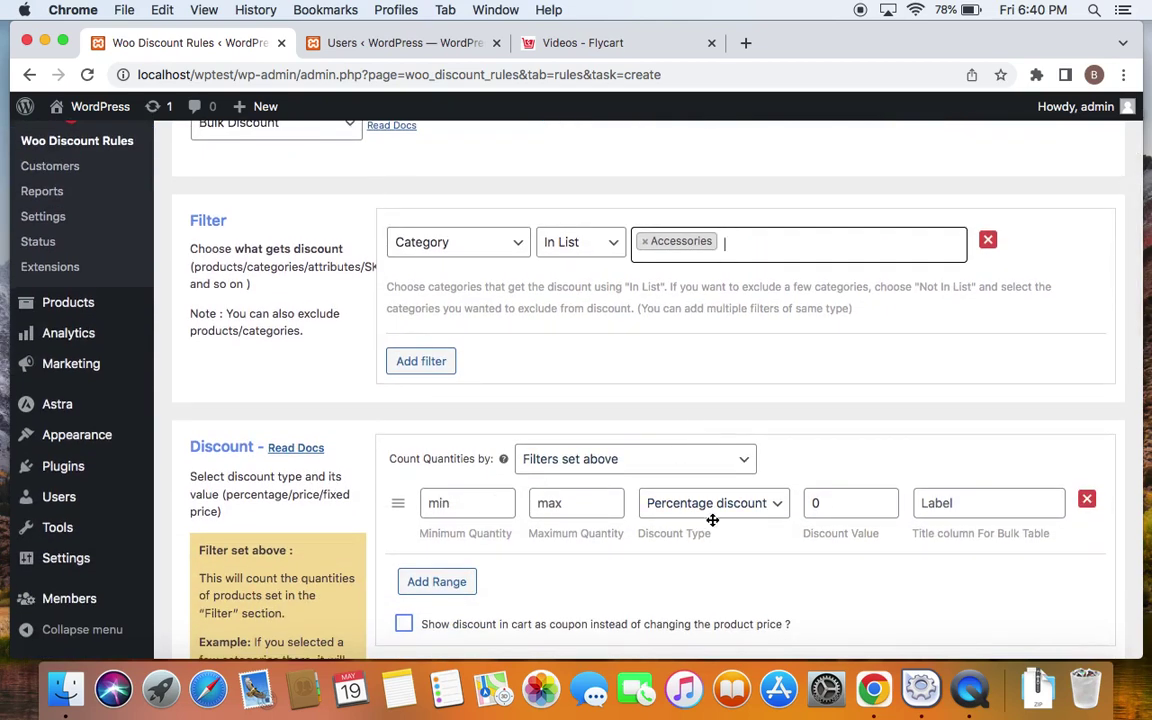
Fill the first tier with minimum 1, maximum 100 and a 10% discount
scroll(616, 527, up, 4)
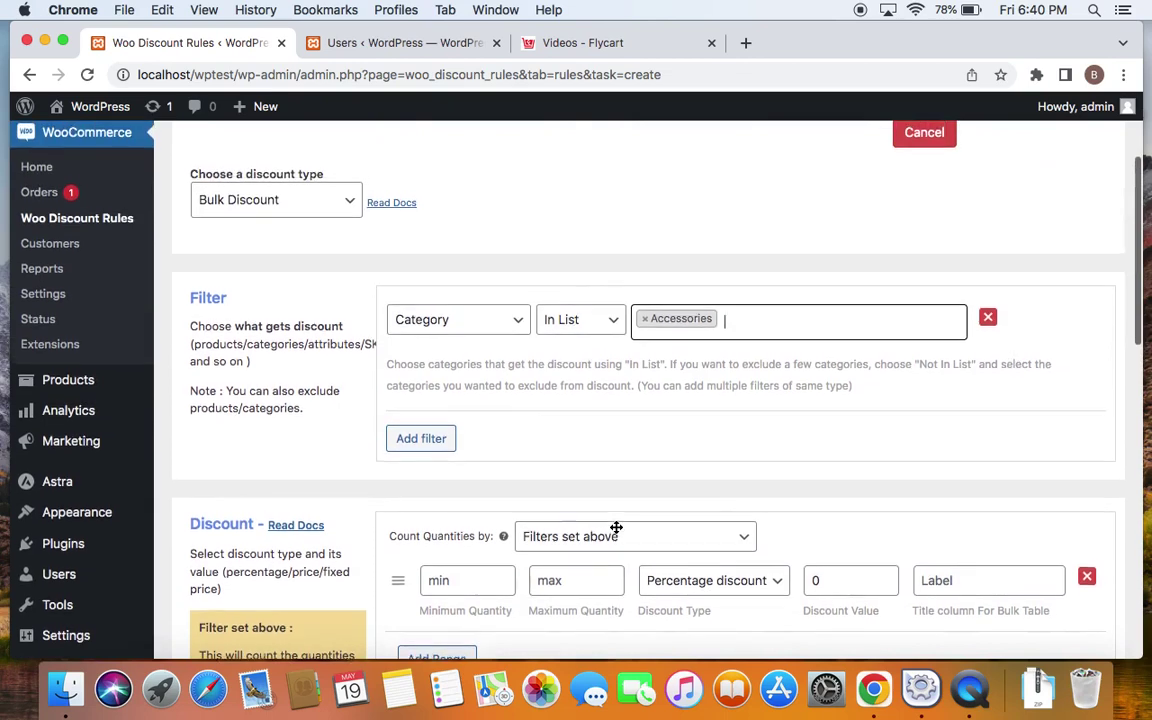
scroll(514, 427, down, 4)
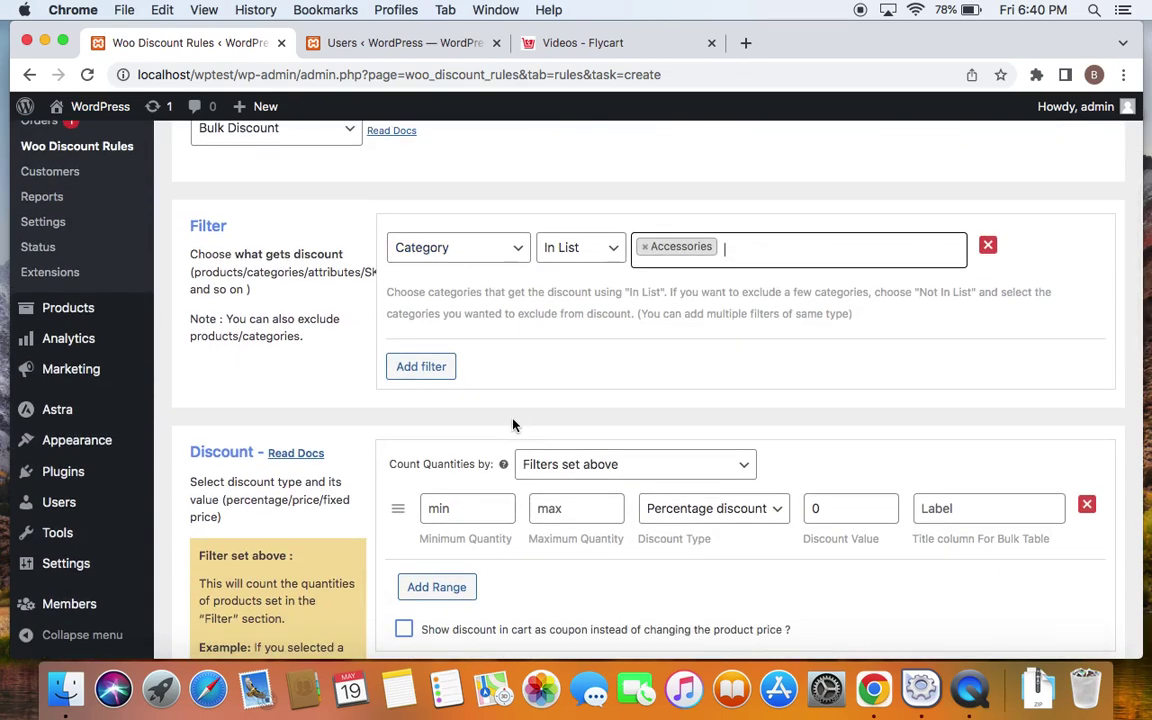
click(475, 505)
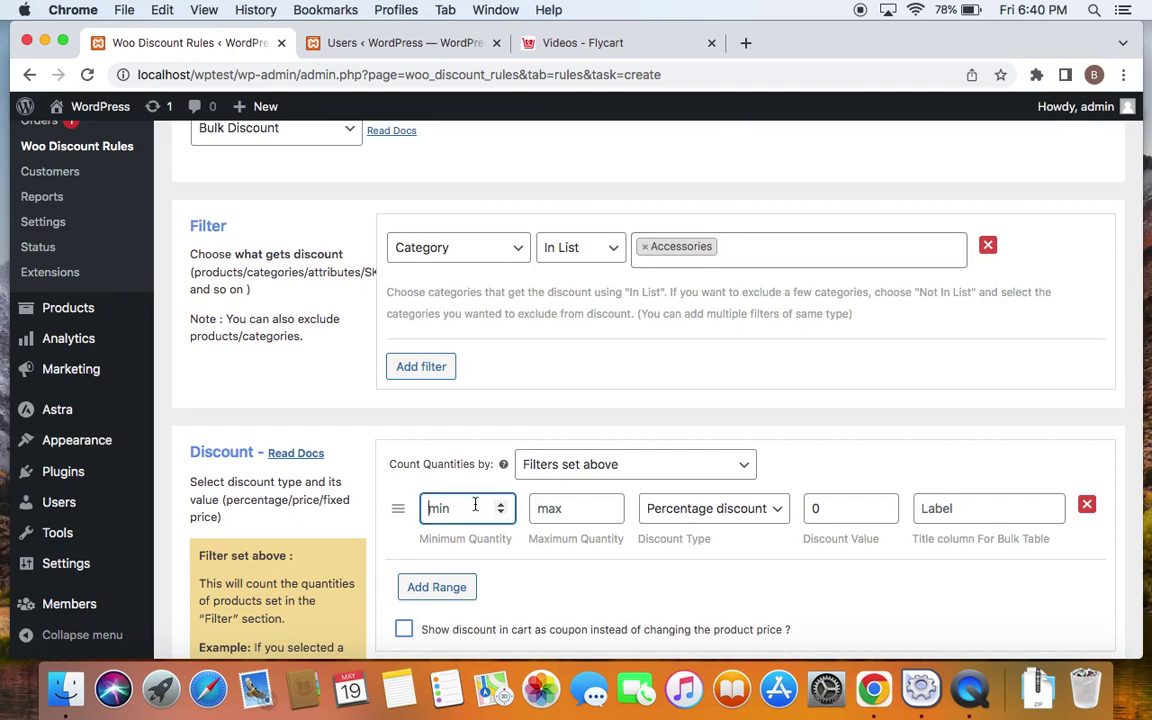
text(1)
click(585, 519)
text(100)
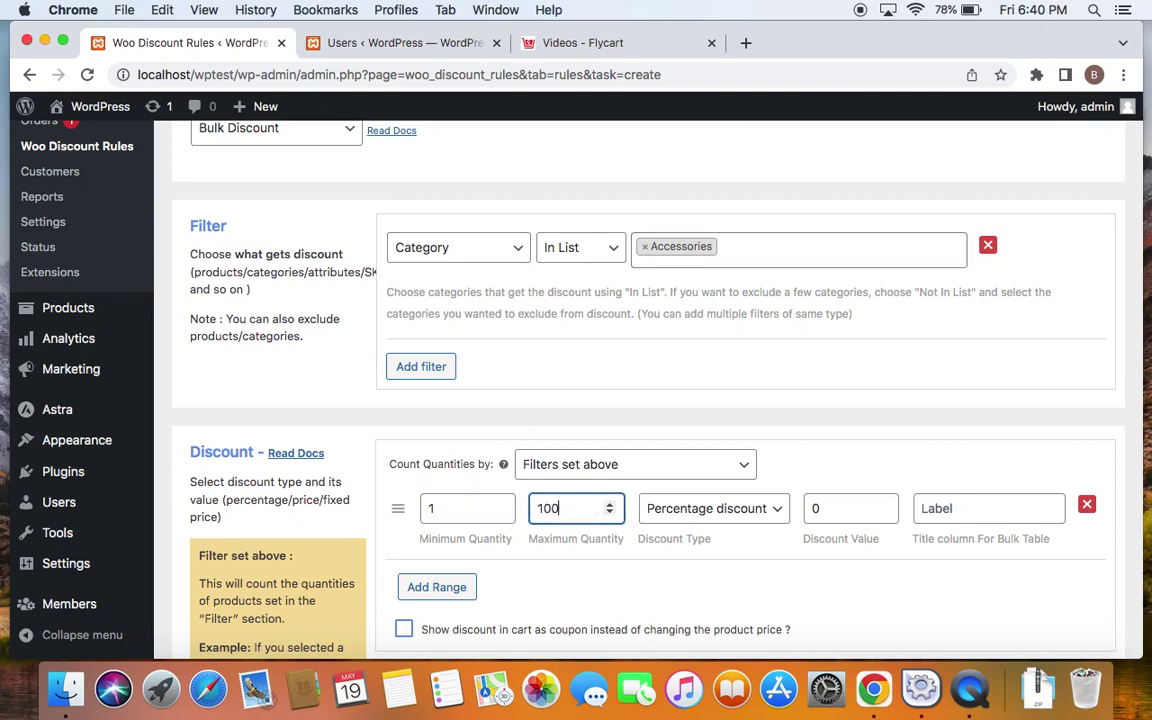
click(808, 510)
text(1)
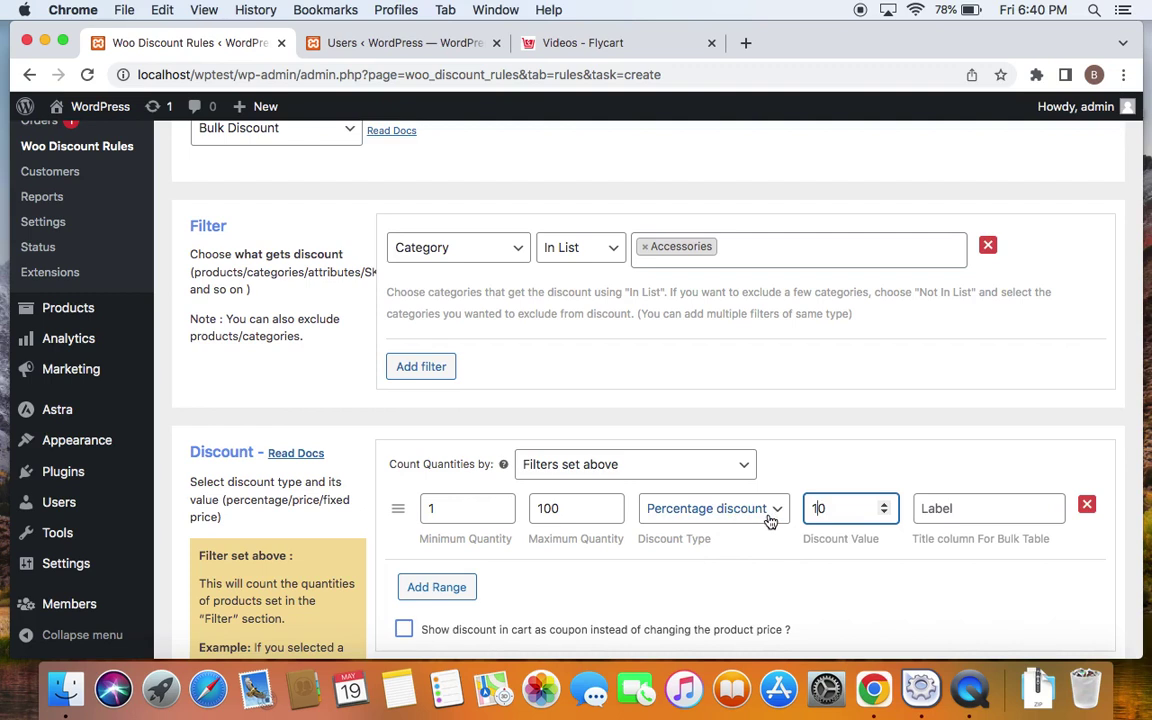
click(650, 565)
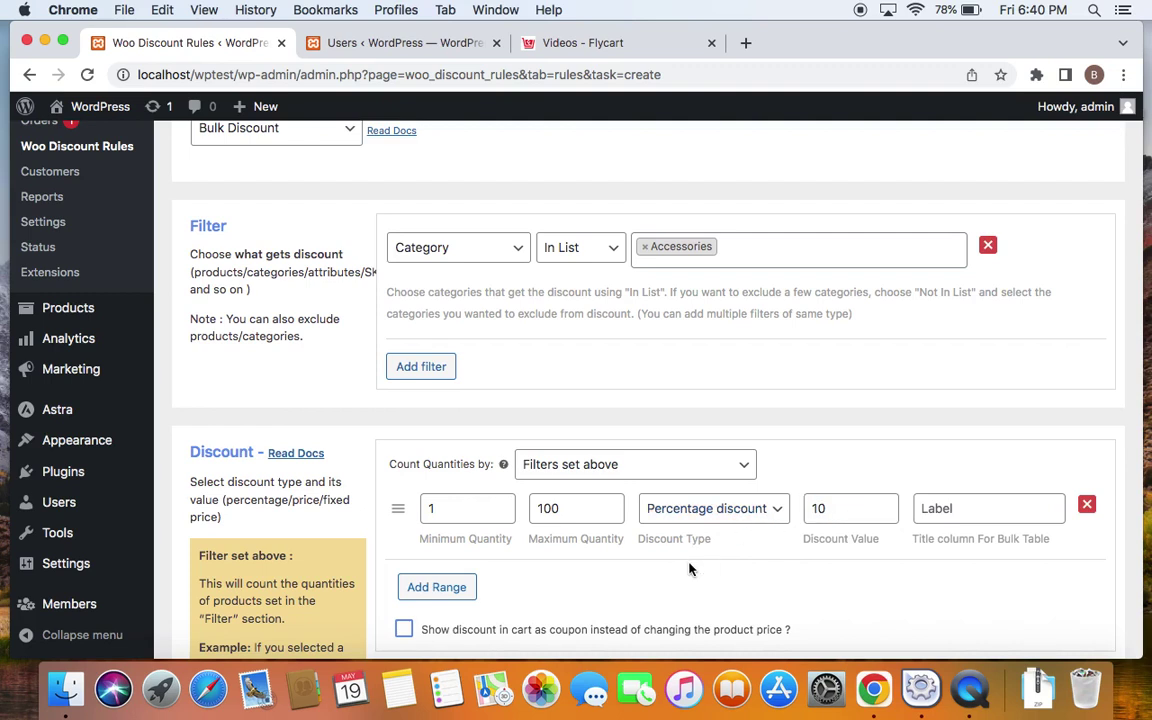
Add a second range up to 200 at 20% off, then a third range starting at 201
click(450, 588)
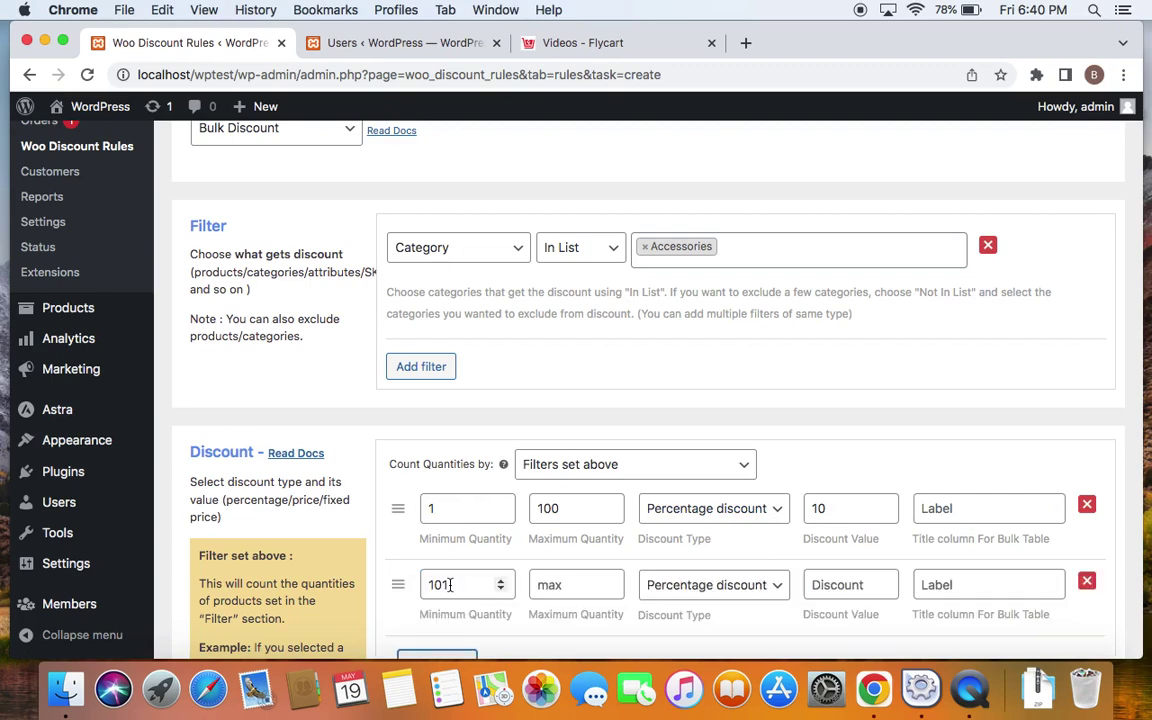
scroll(450, 585, down, 1)
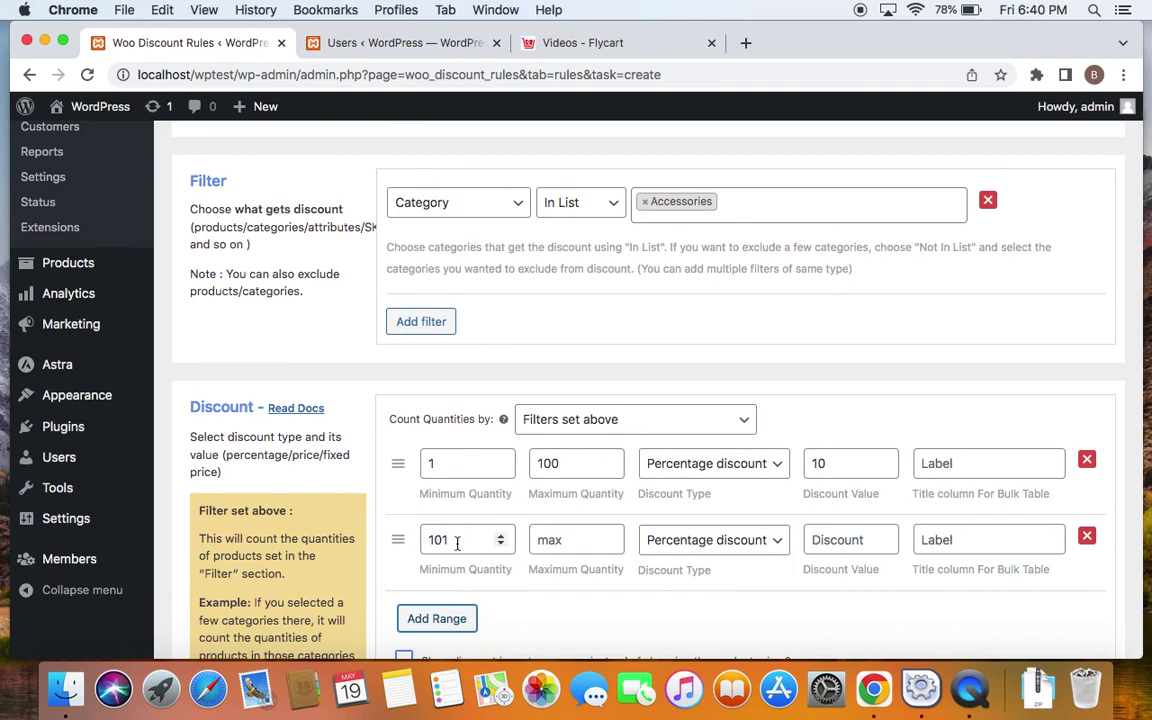
click(558, 541)
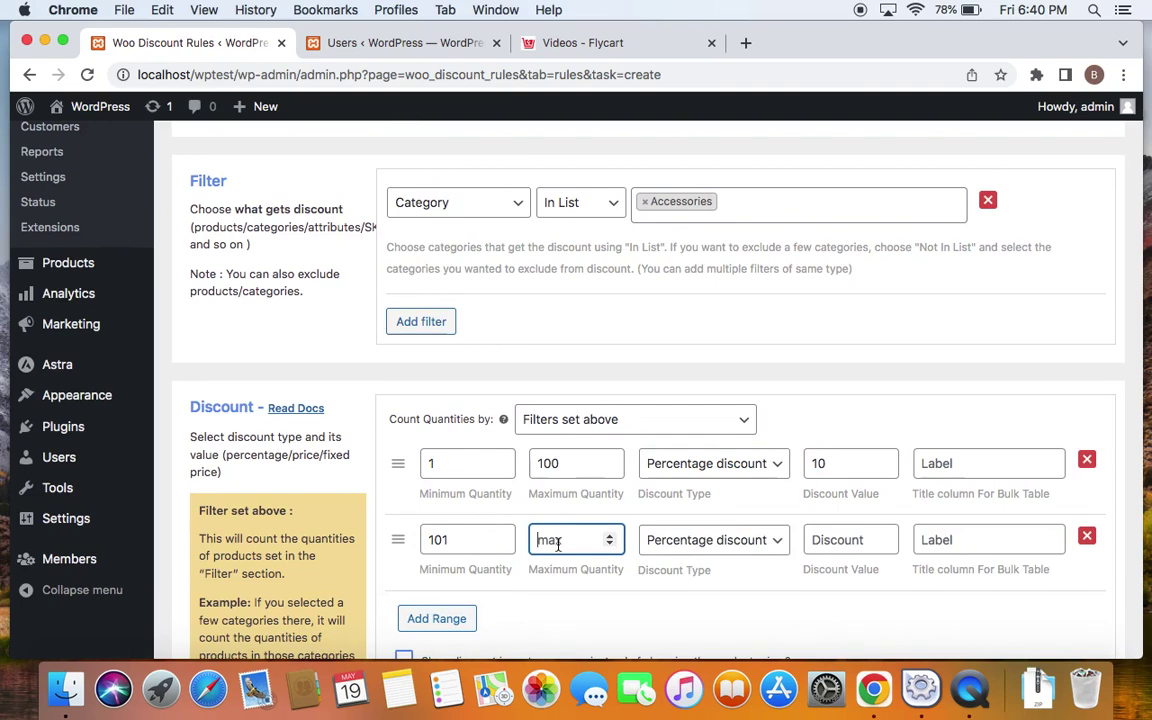
text(200)
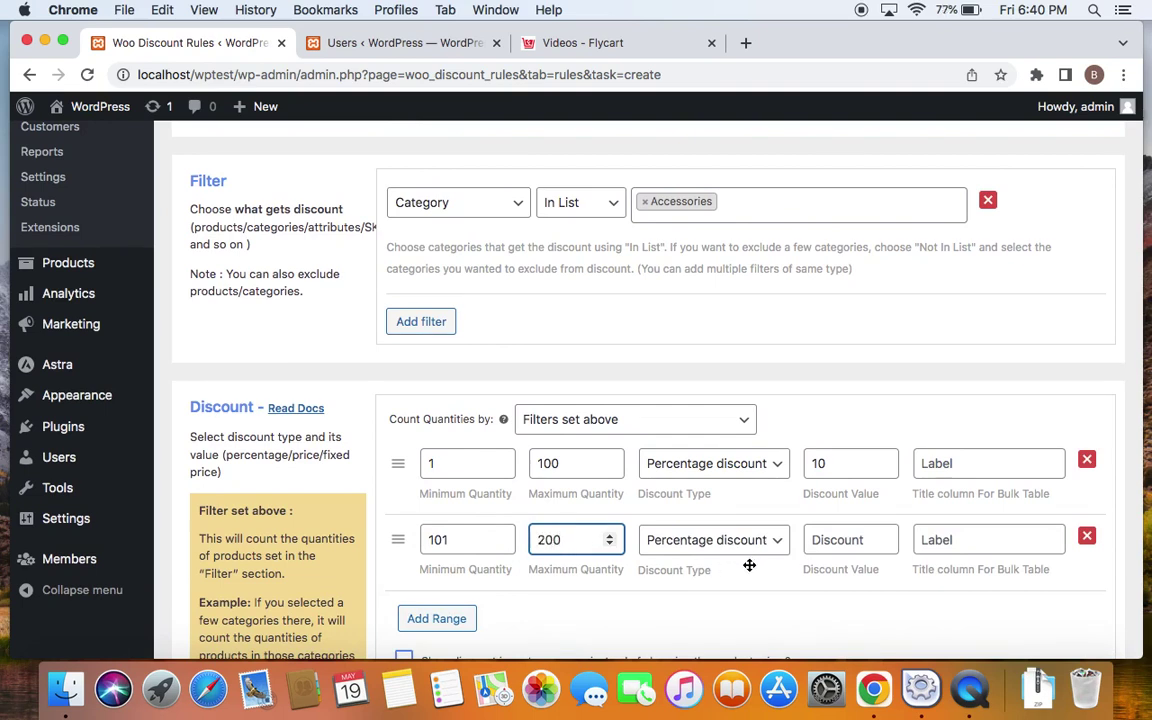
click(845, 540)
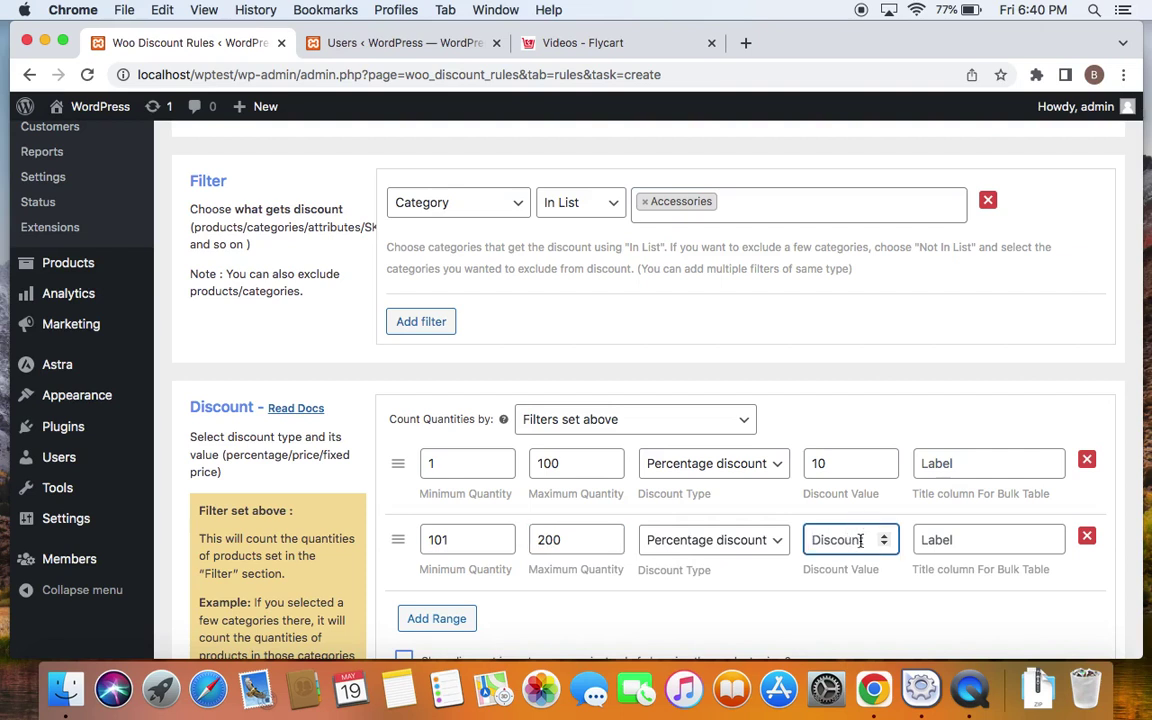
text(20)
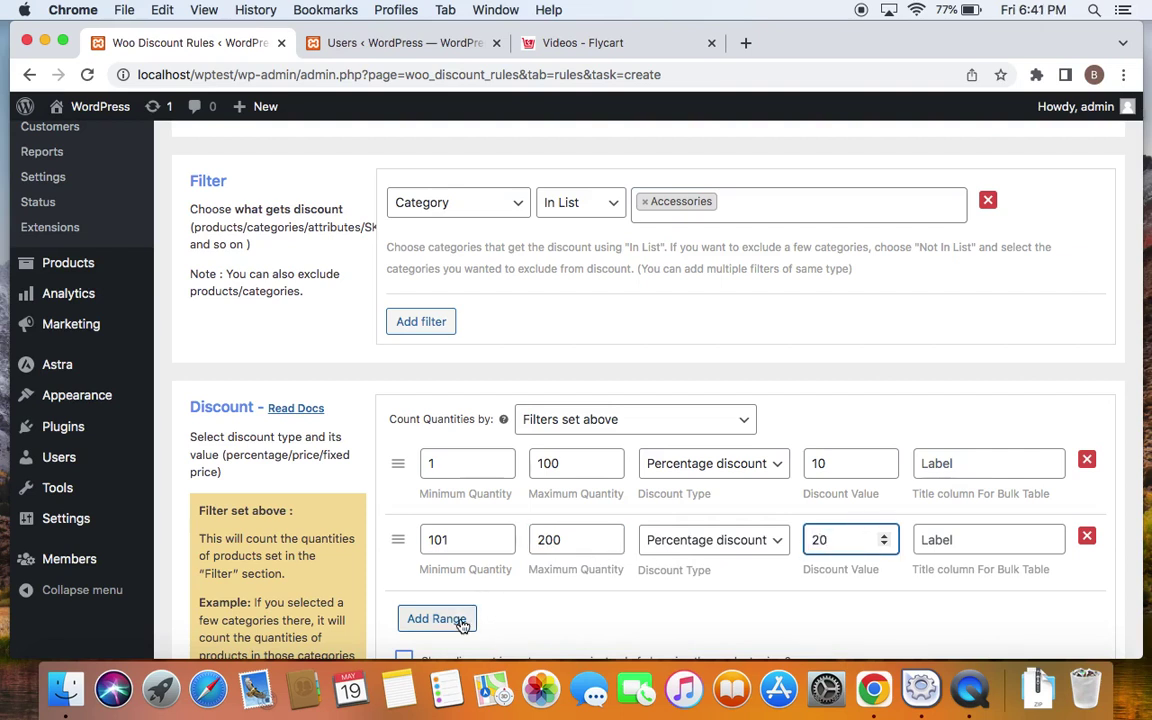
click(463, 620)
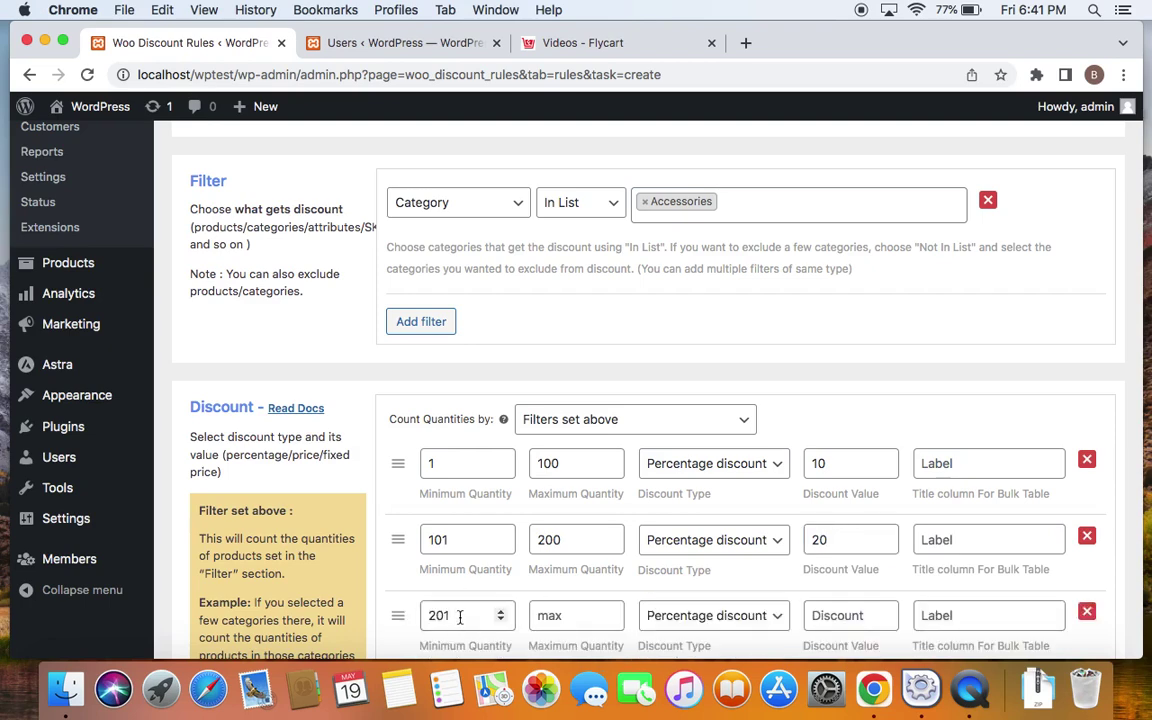
scroll(460, 617, down, 1)
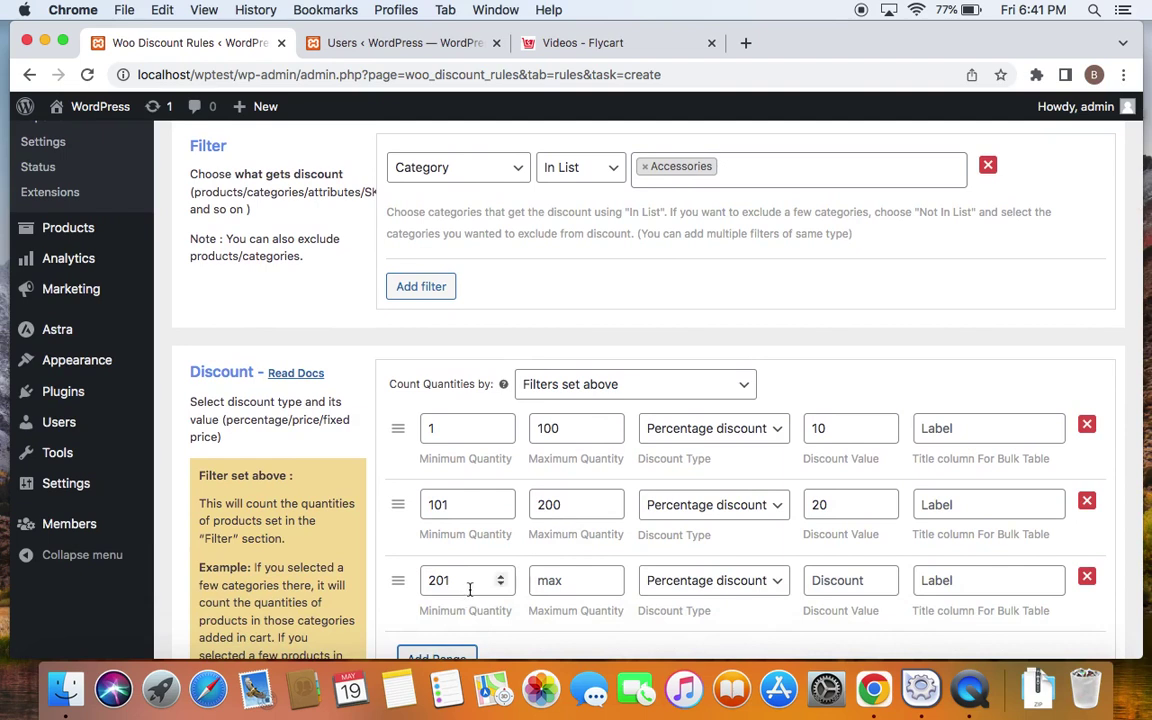
click(593, 585)
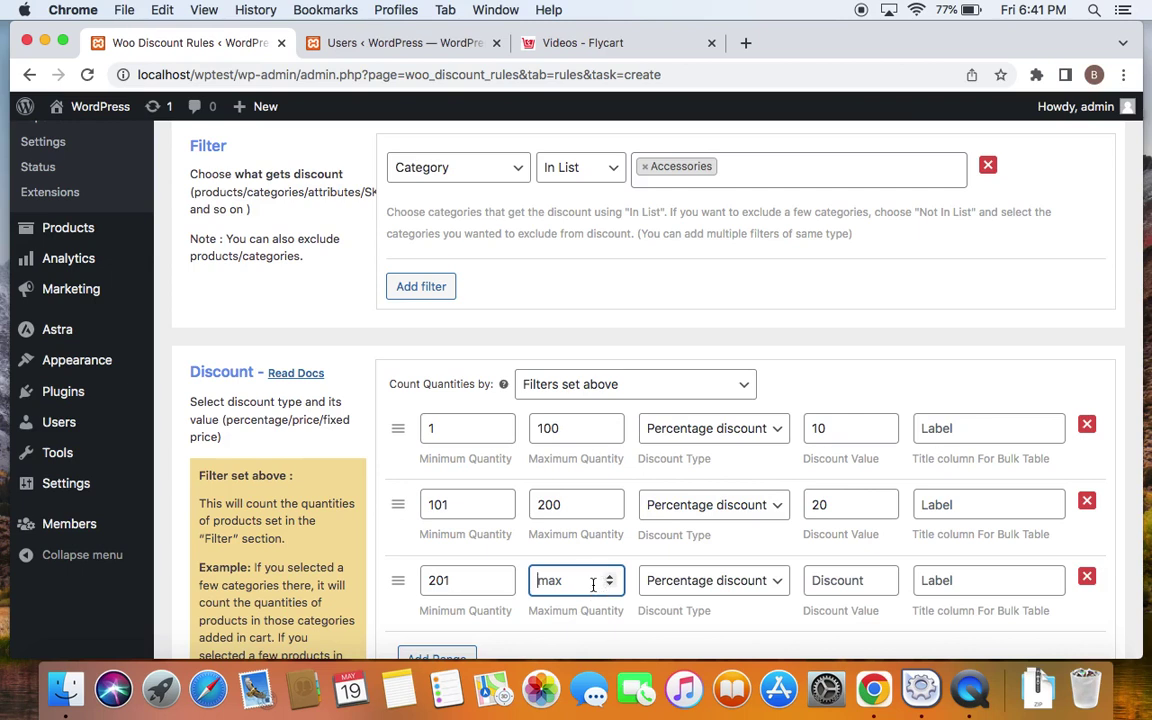
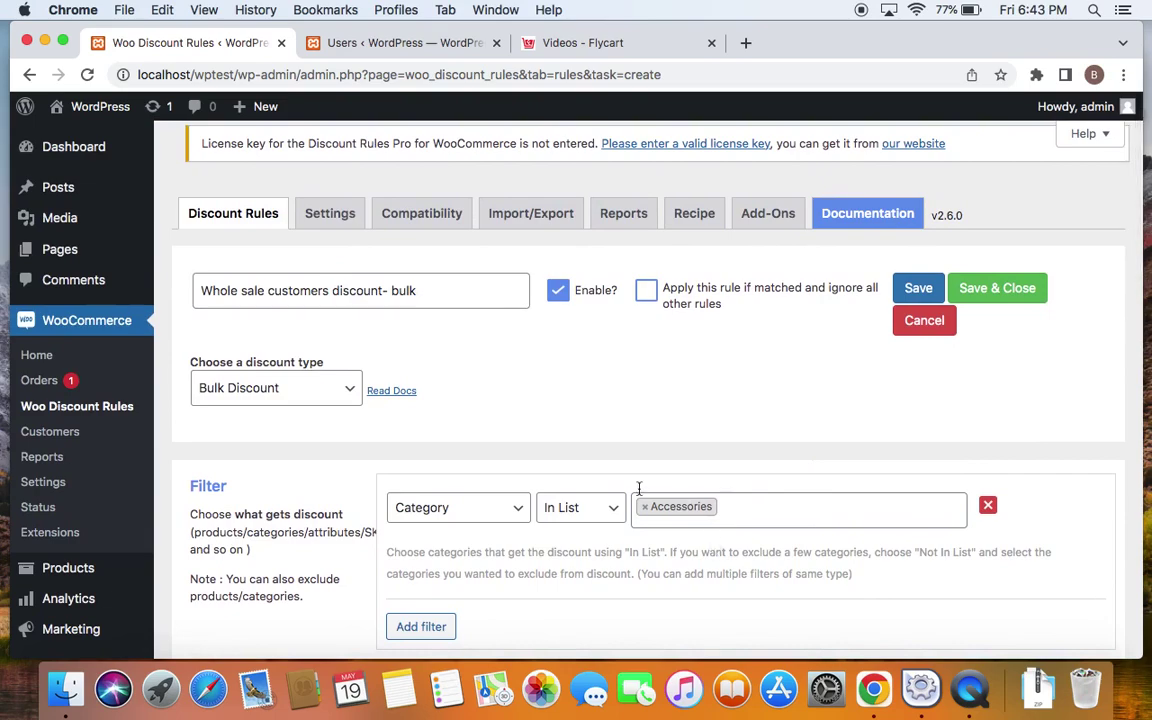
Add a new User role condition under Rules (Optional) in the discount rule
scroll(708, 569, down, 5)
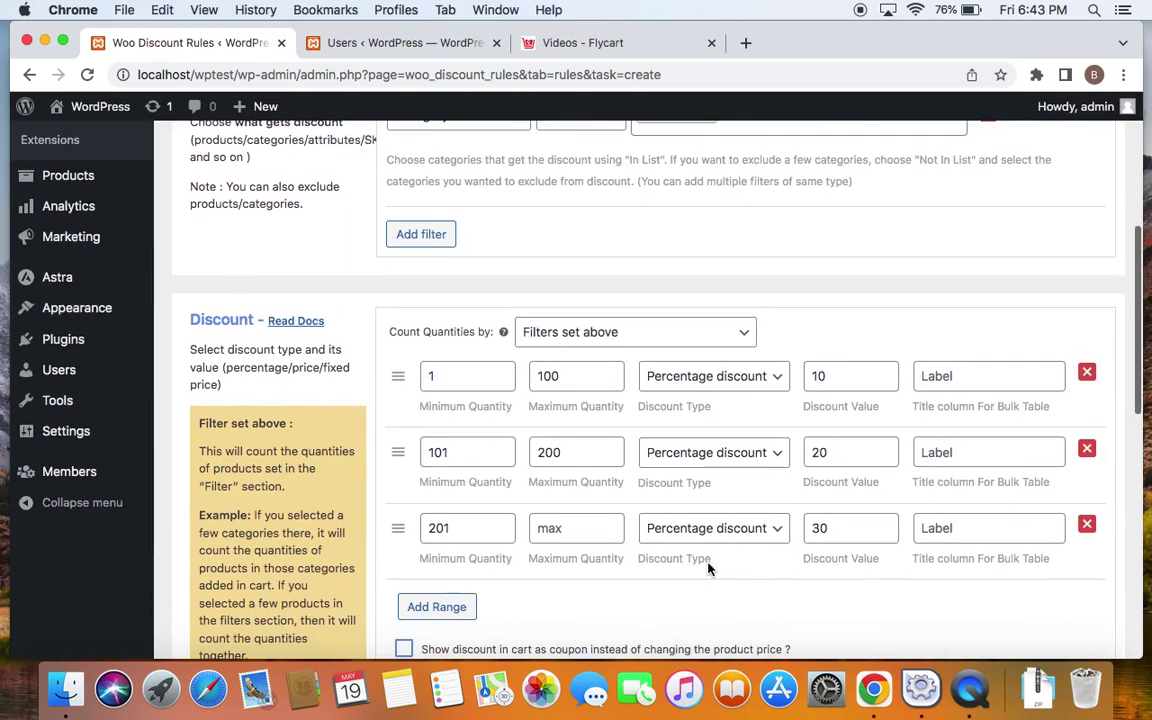
scroll(708, 569, up, 5)
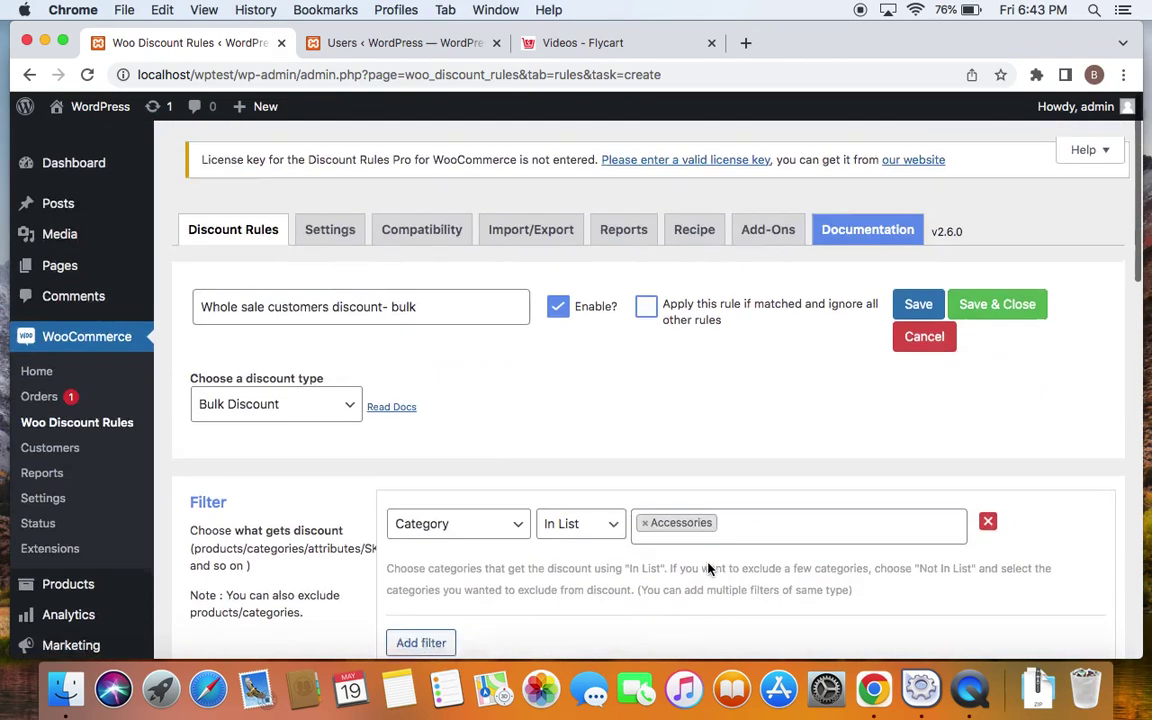
scroll(567, 393, down, 7)
scroll(567, 393, down, 5)
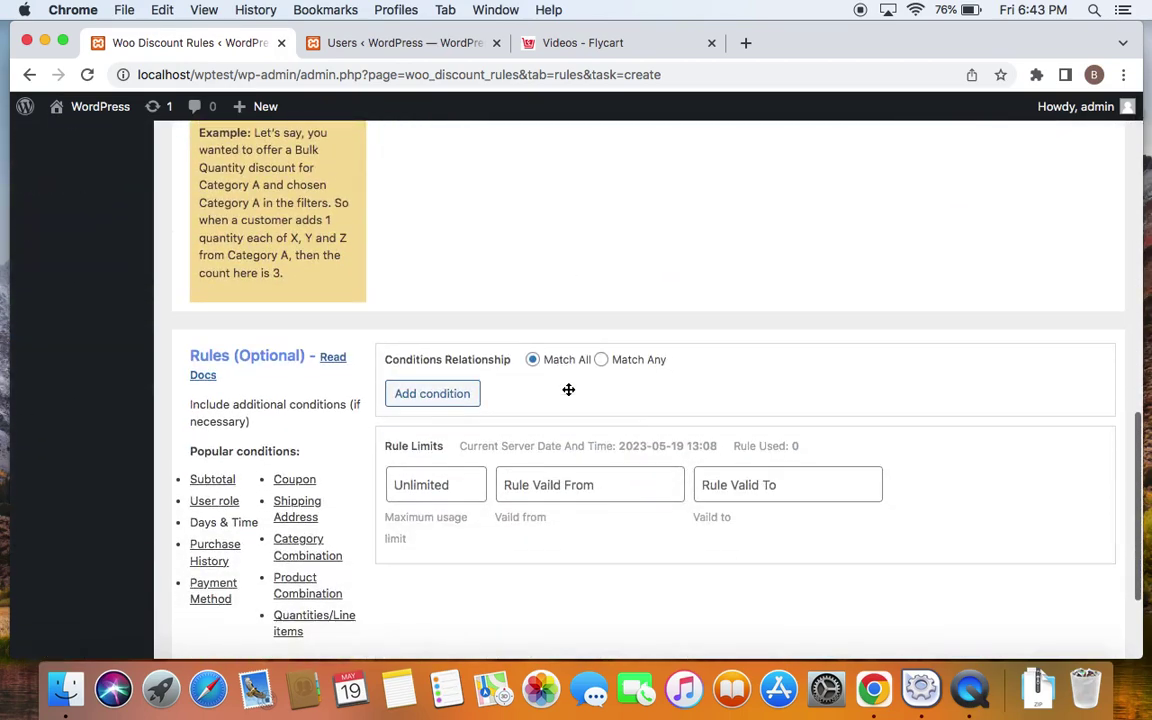
click(470, 395)
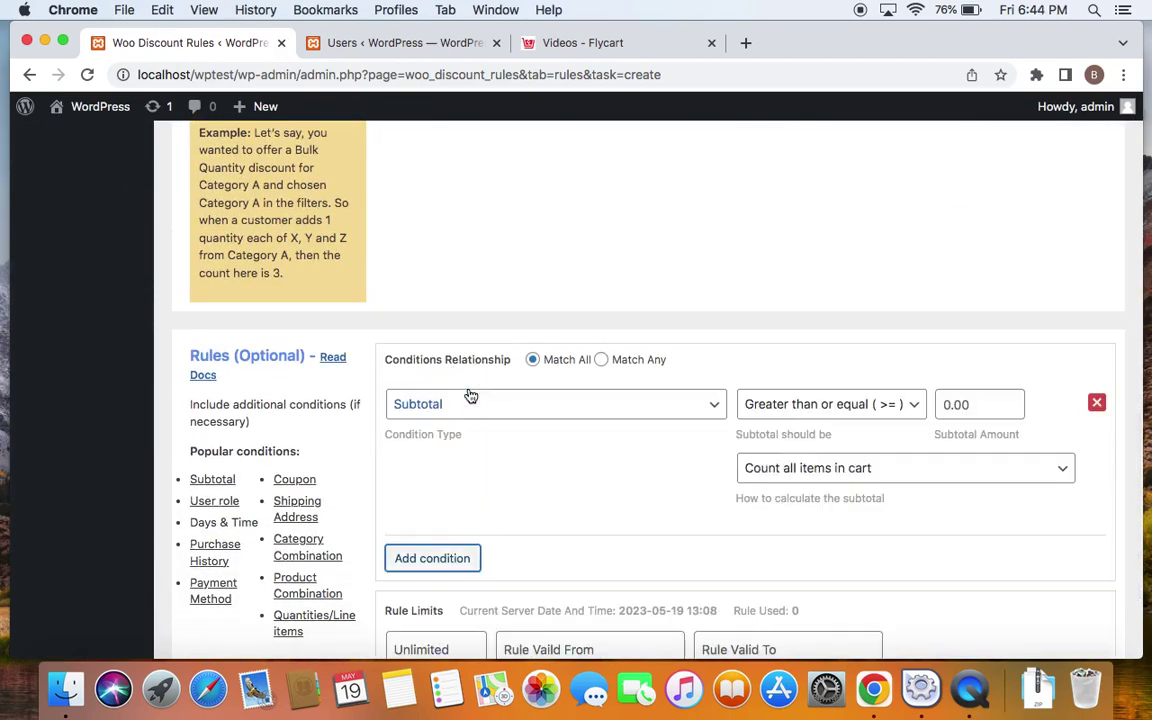
click(713, 409)
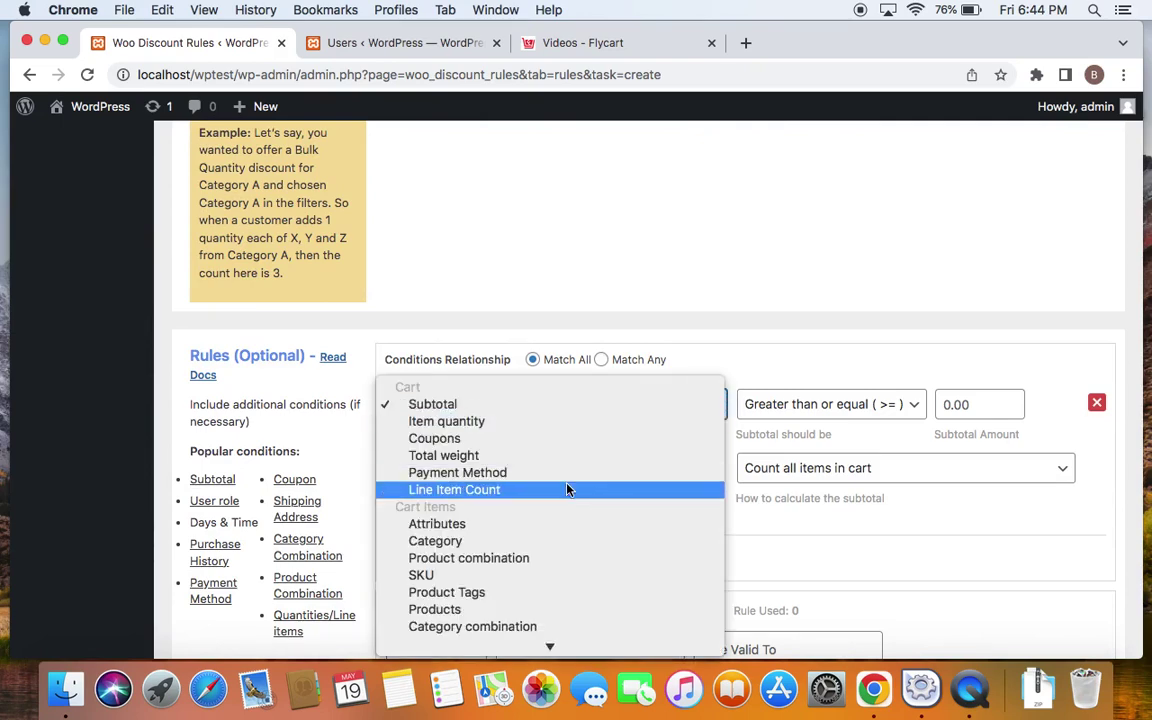
scroll(566, 488, down, 5)
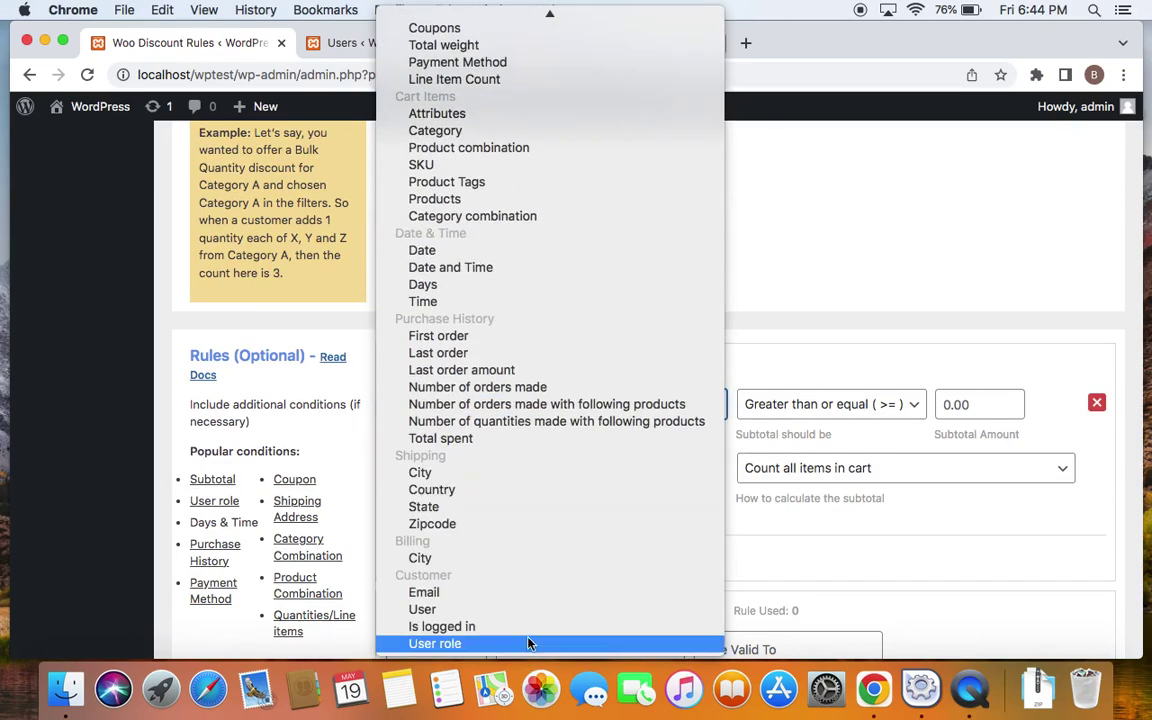
click(527, 643)
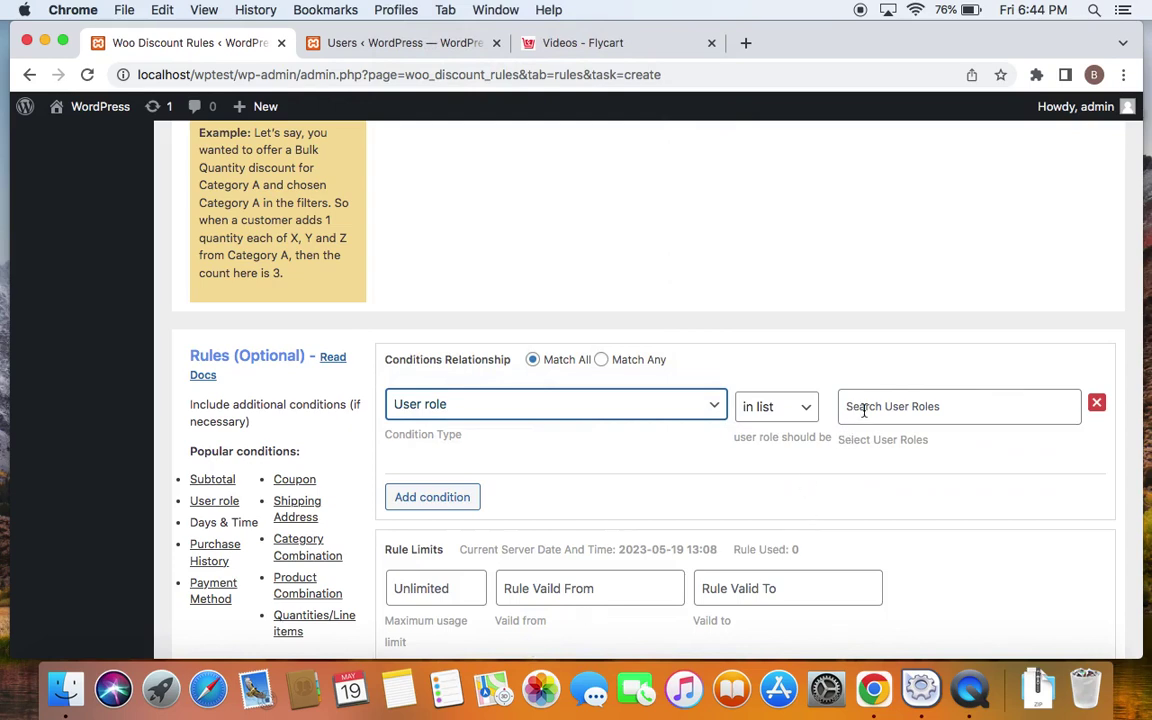
scroll(864, 410, up, 15)
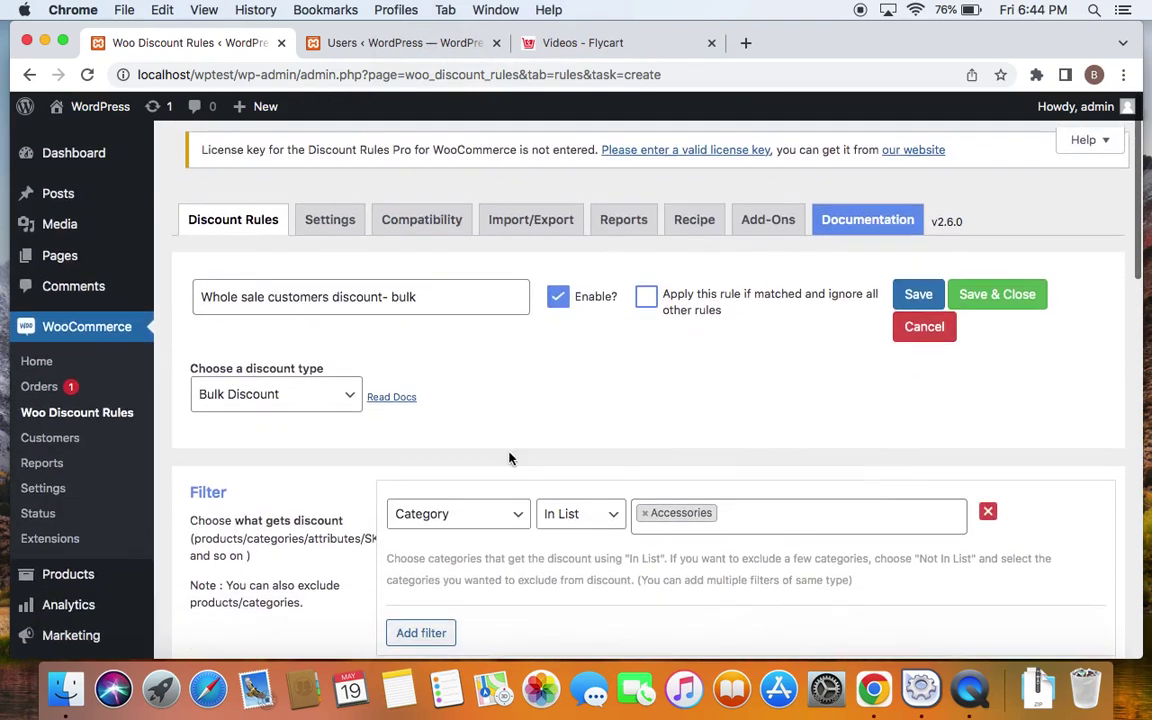
scroll(718, 424, down, 10)
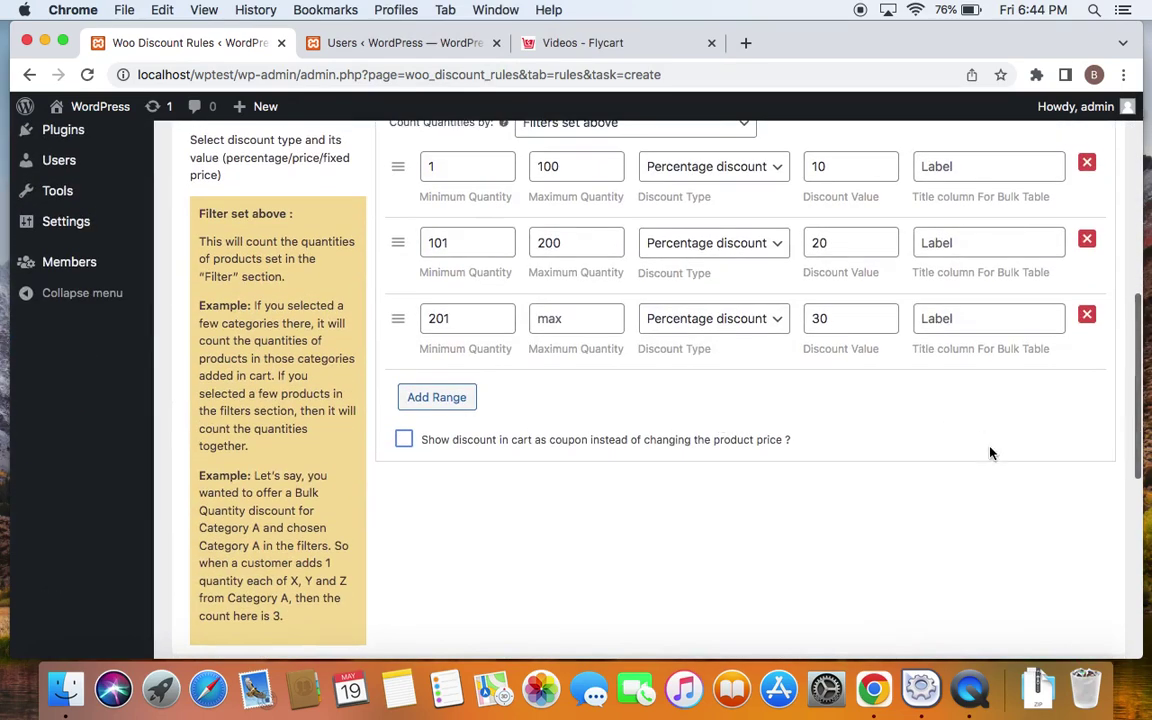
scroll(990, 450, down, 5)
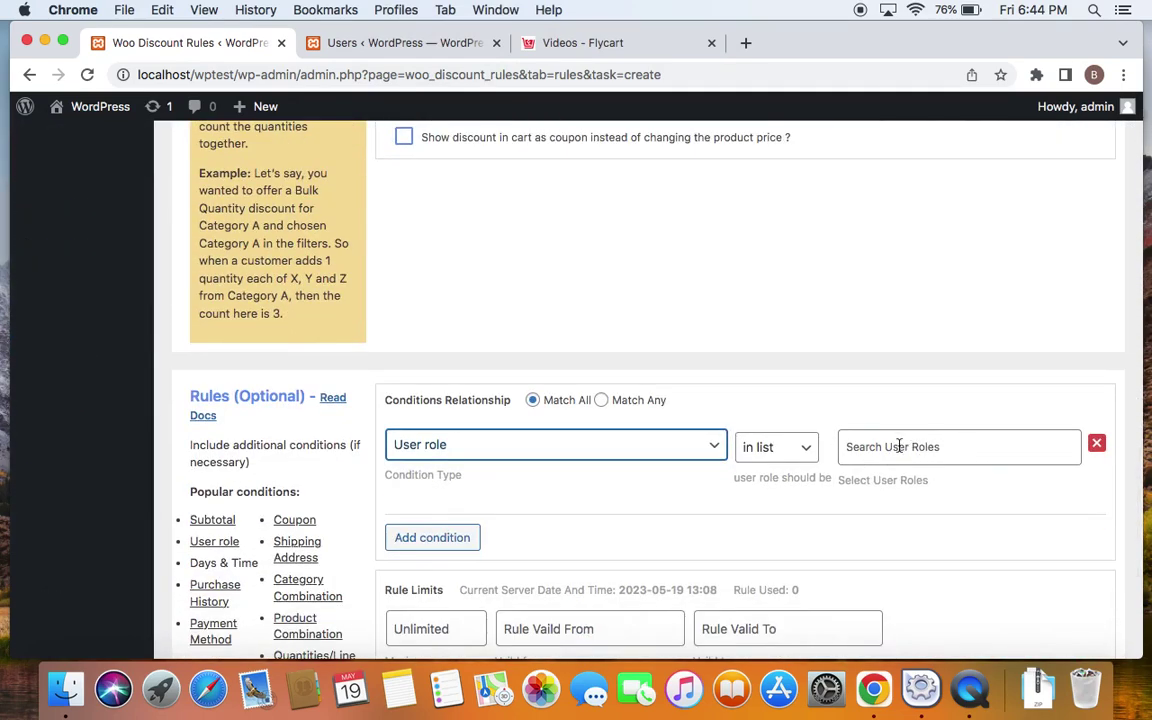
Choose 'wholesale customer' as the role in the User role condition
click(899, 446)
text(whole)
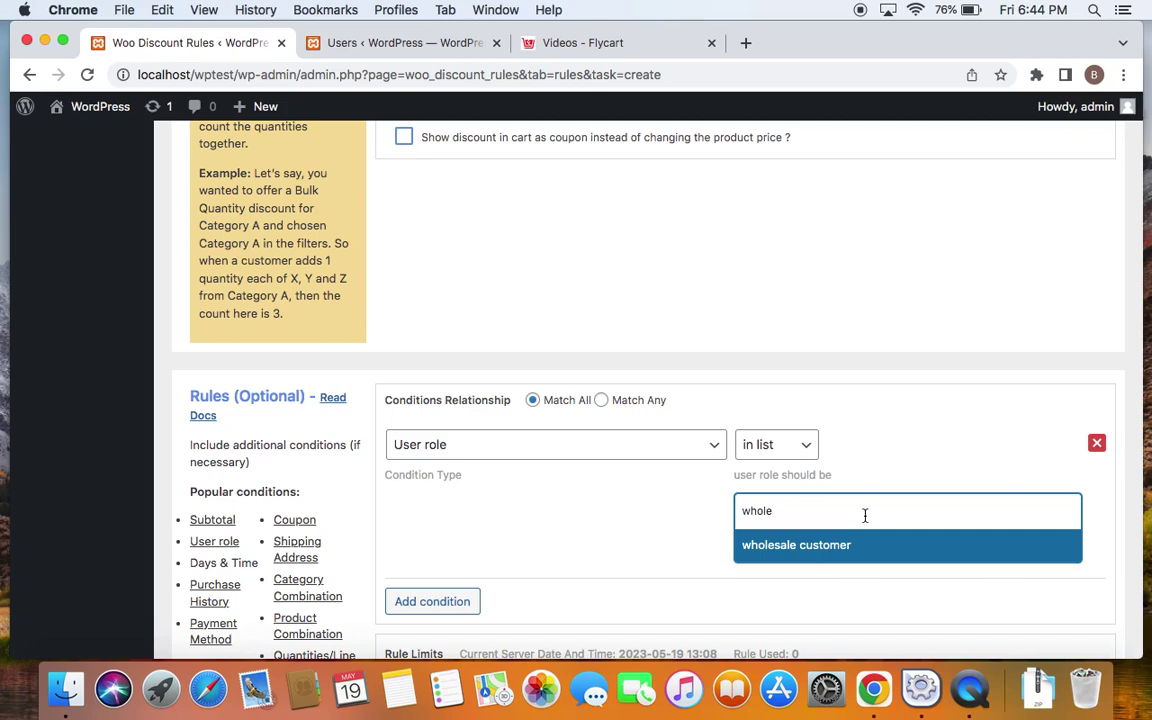
click(865, 515)
click(862, 515)
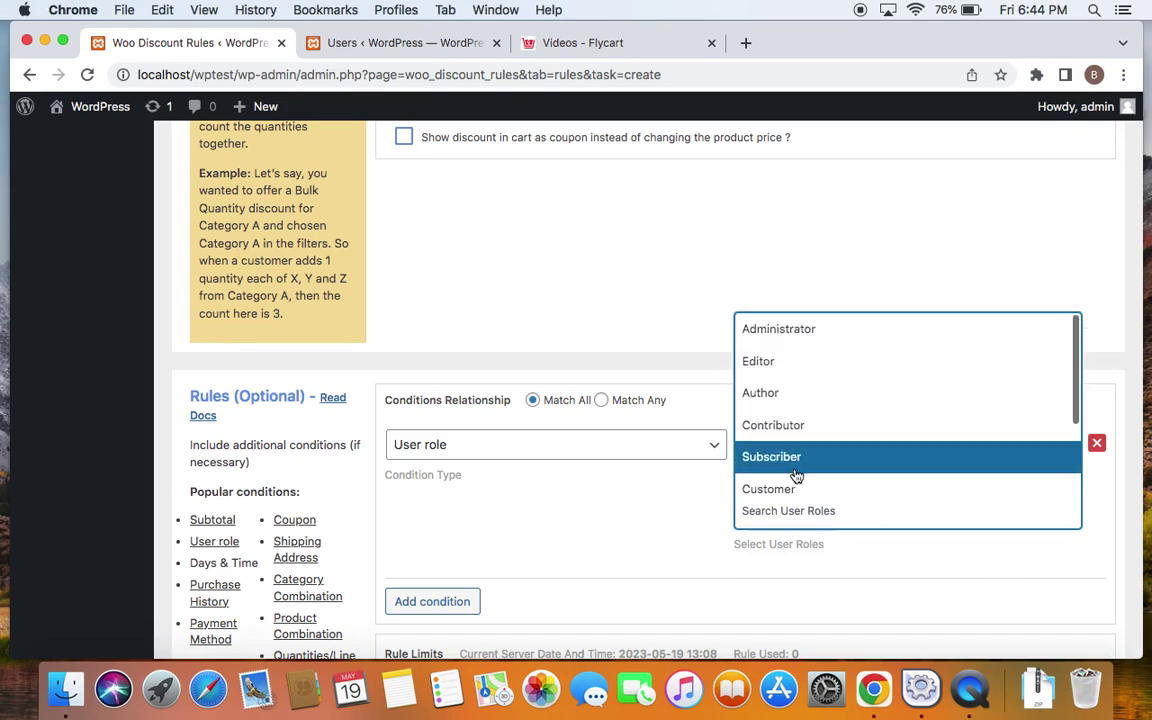
scroll(797, 476, down, 4)
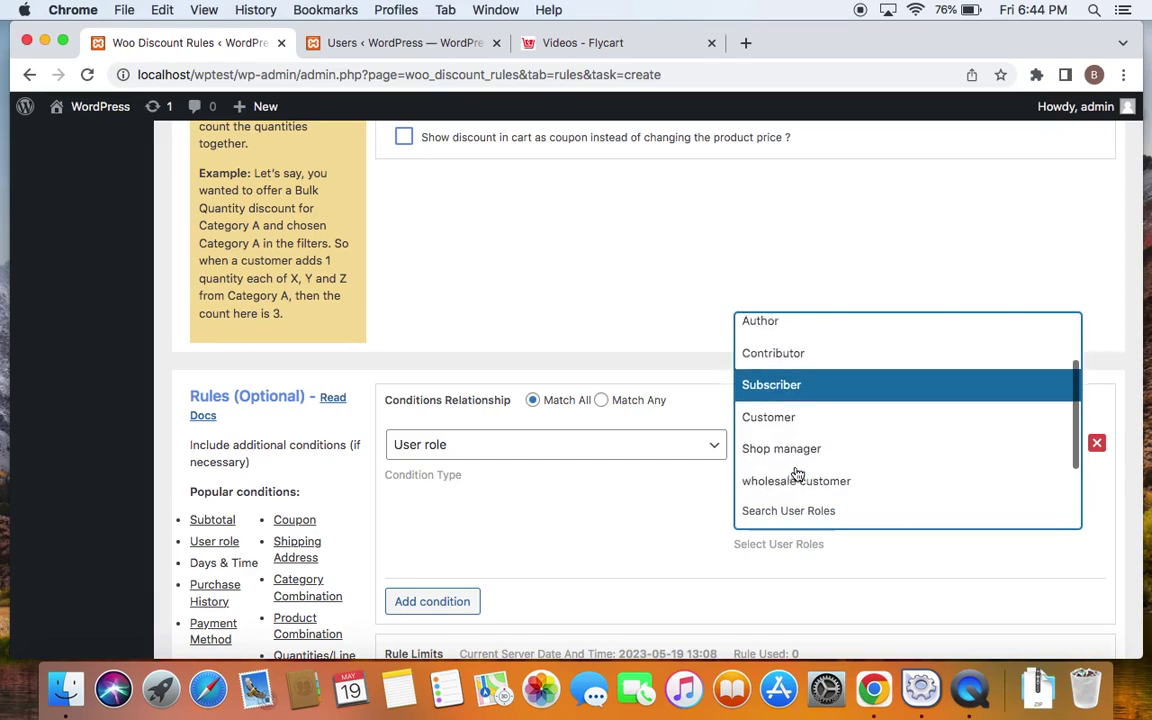
scroll(82, 365, up, 7)
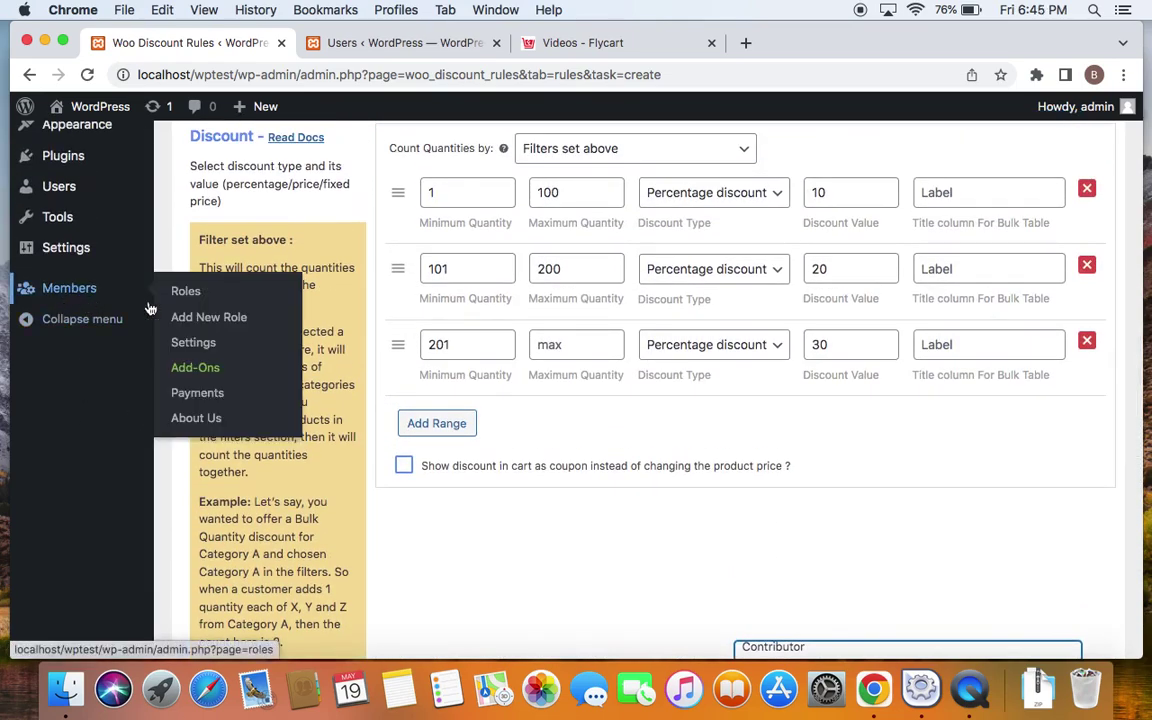
scroll(620, 546, down, 8)
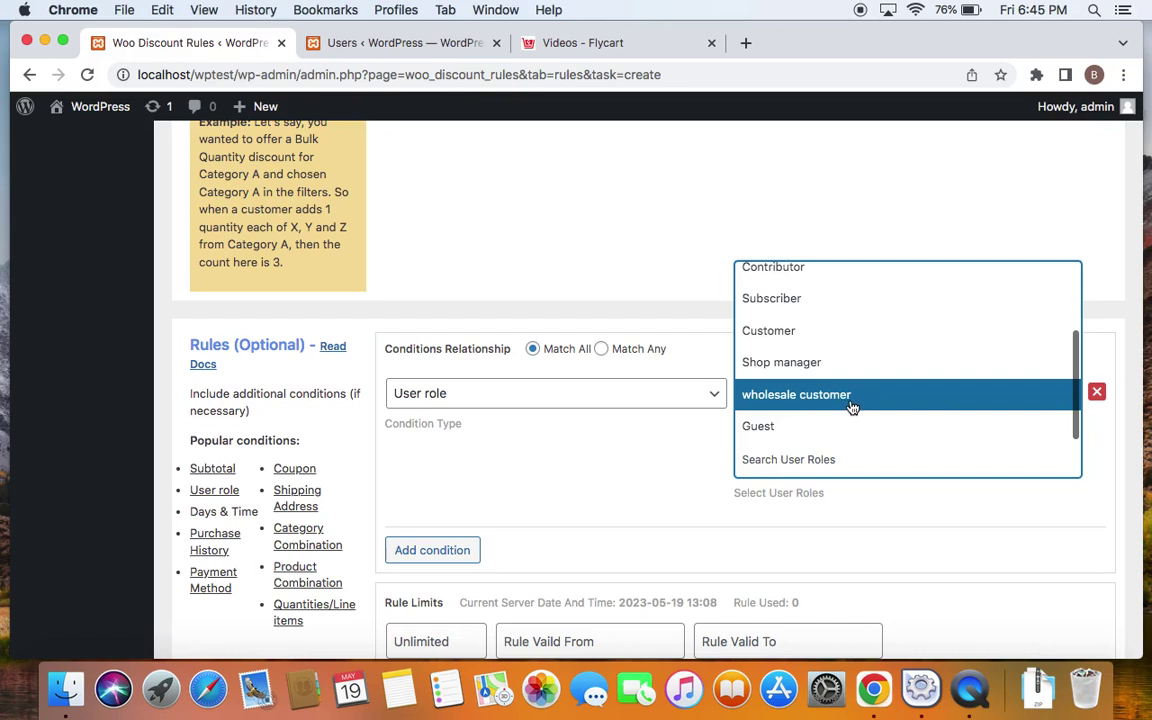
click(851, 407)
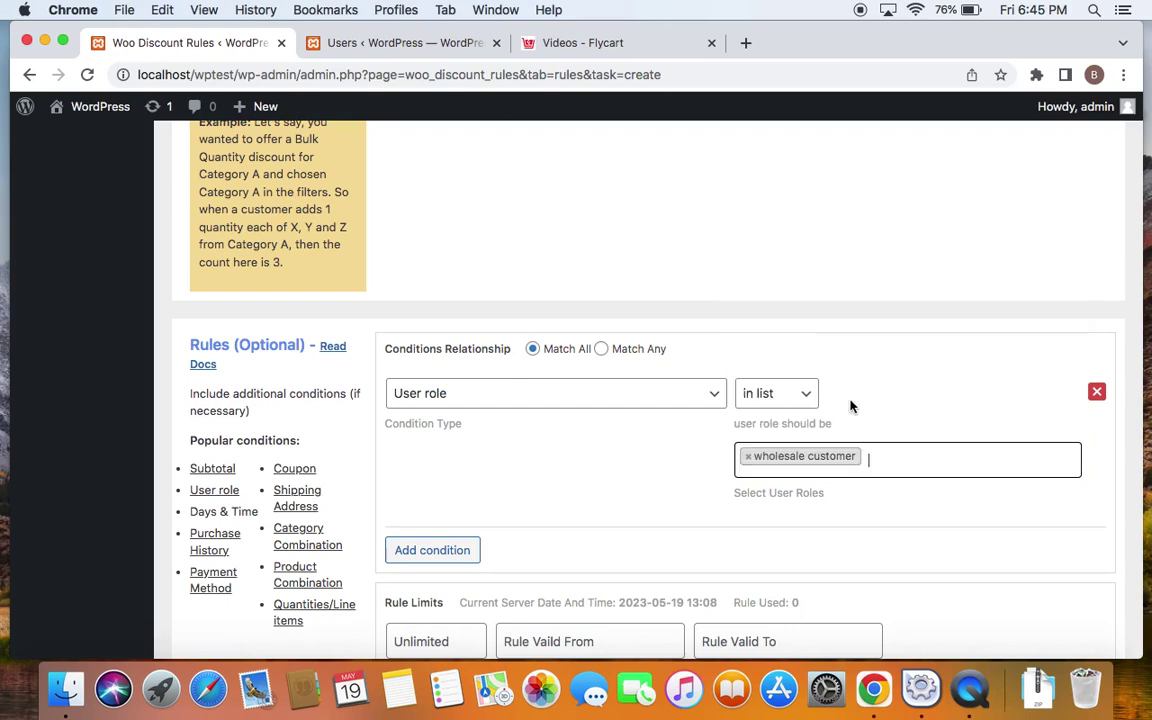
Save & Close the 'Whole sale customers discount- bulk' rule
scroll(851, 407, up, 1)
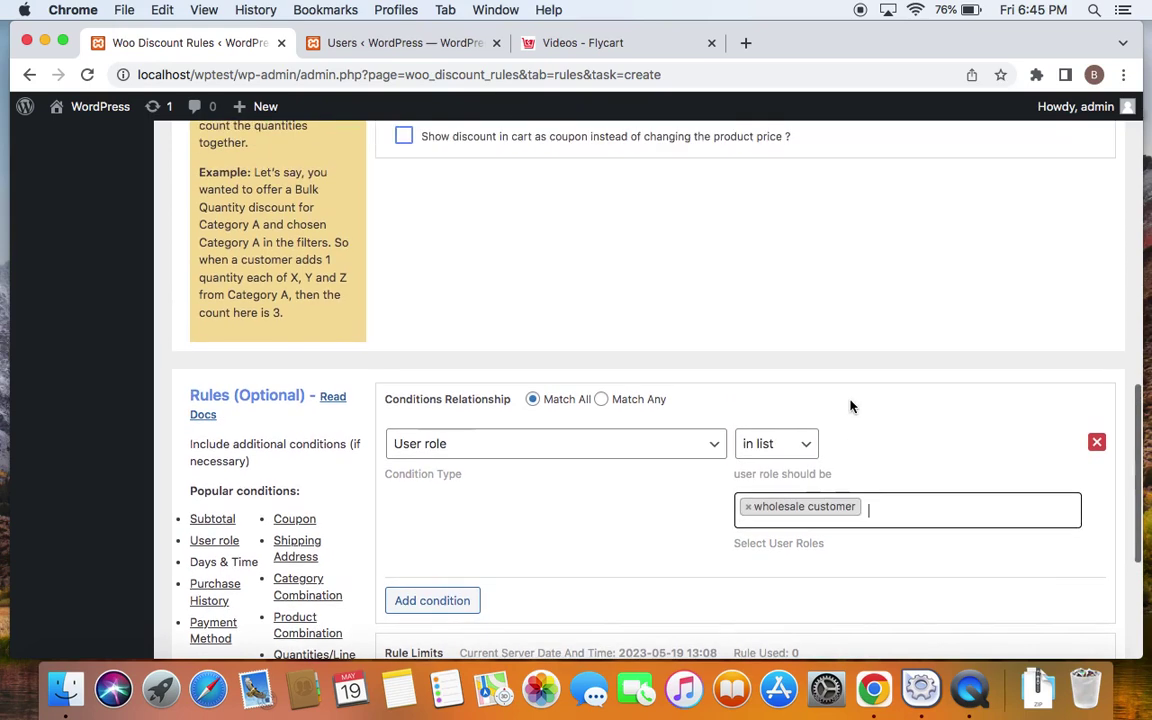
scroll(851, 407, up, 6)
scroll(851, 407, up, 10)
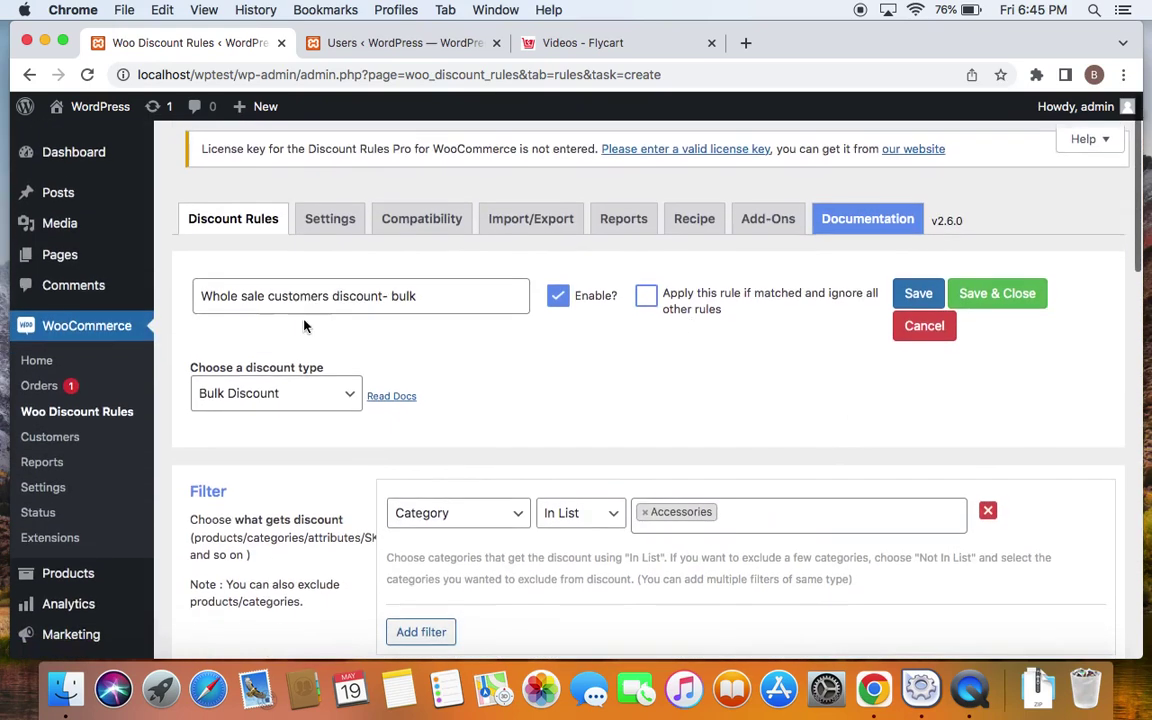
scroll(720, 391, down, 10)
scroll(929, 579, down, 8)
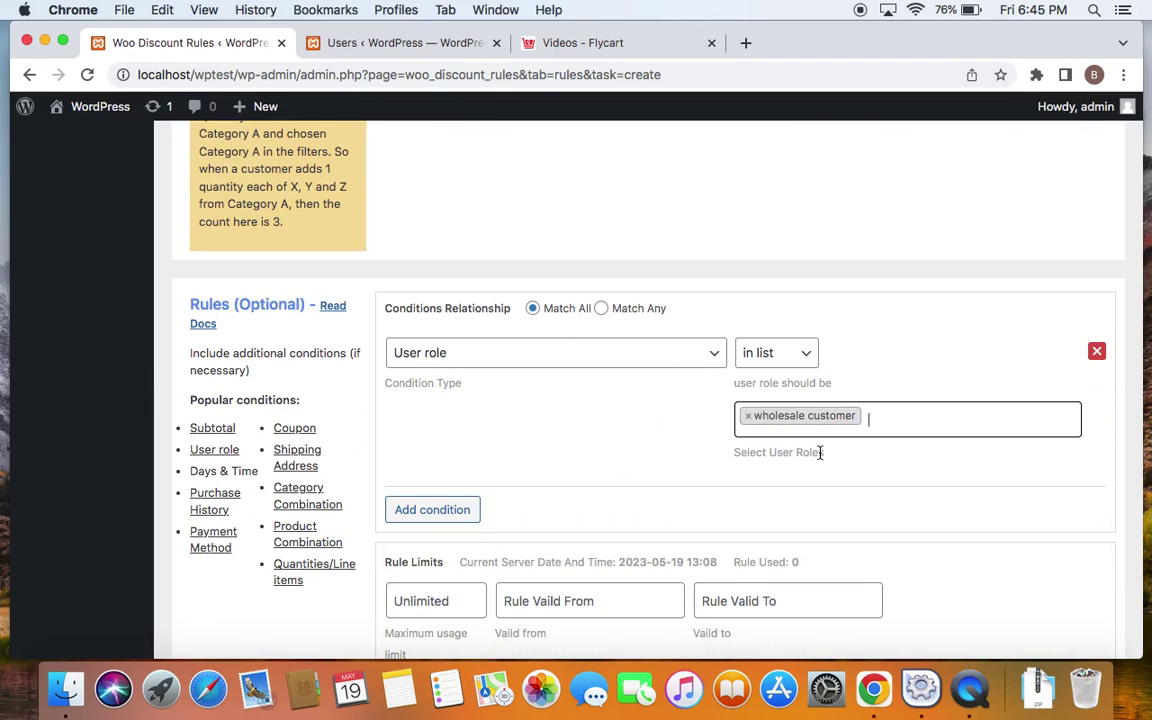
scroll(820, 453, up, 15)
scroll(820, 453, down, 2)
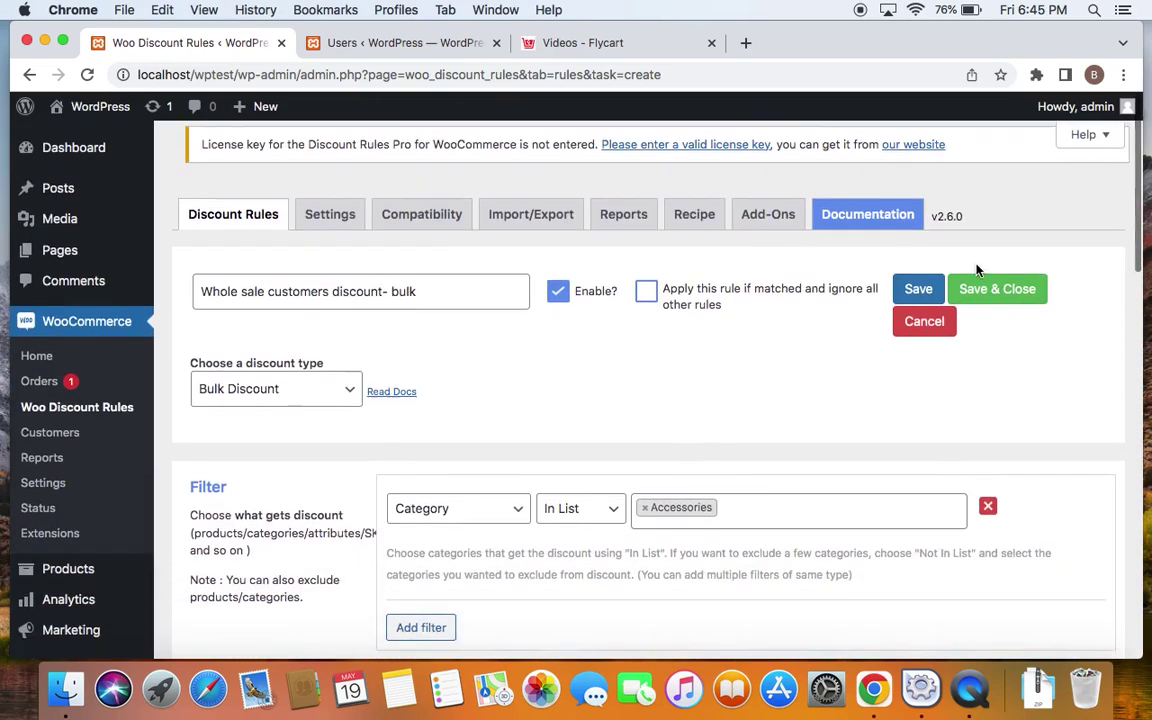
click(985, 294)
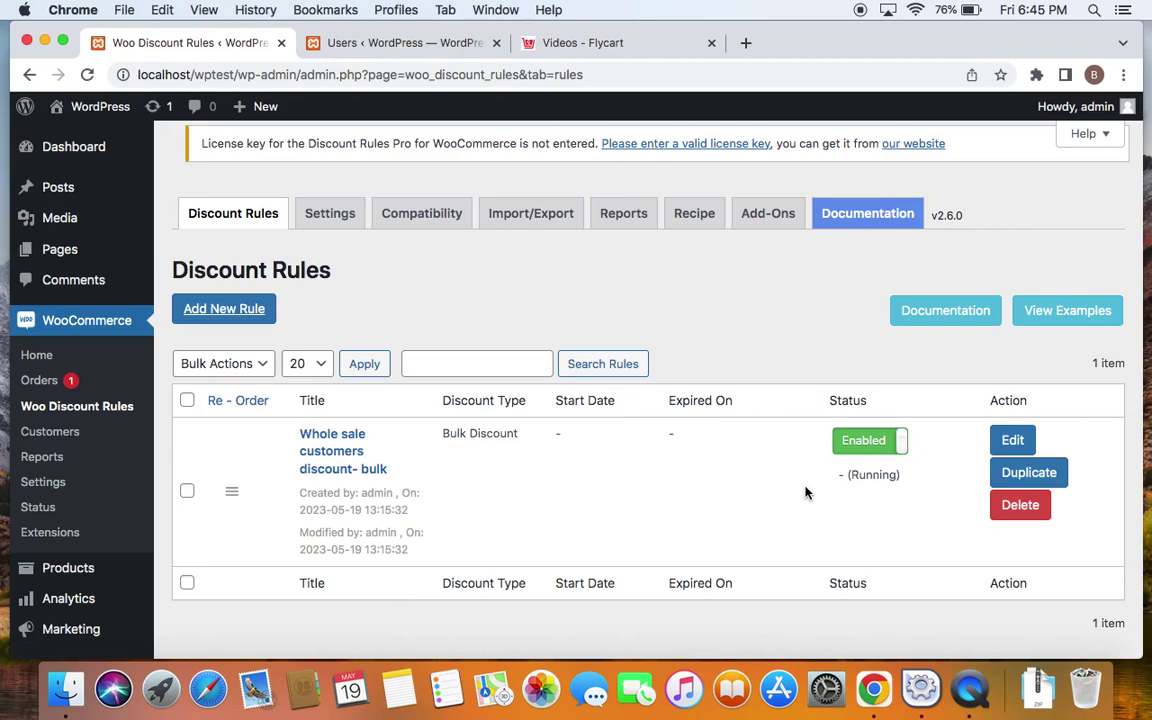
Open the site's Shop front page in a new browser tab
right_click(96, 105)
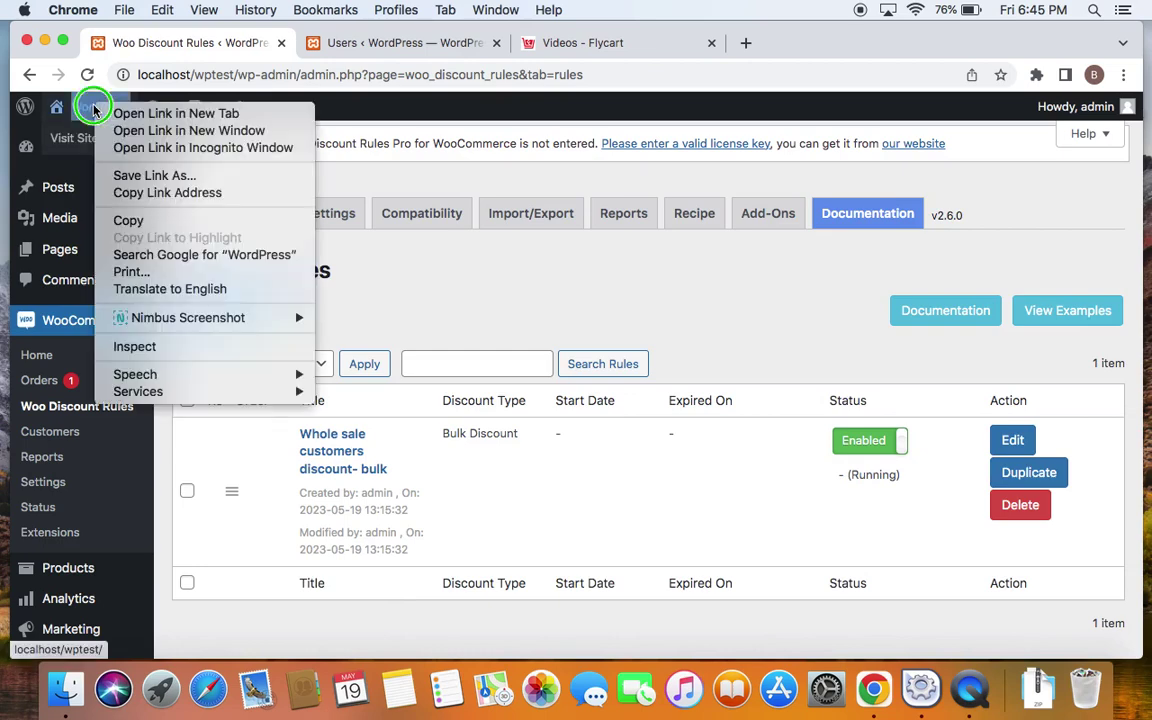
click(155, 111)
click(378, 42)
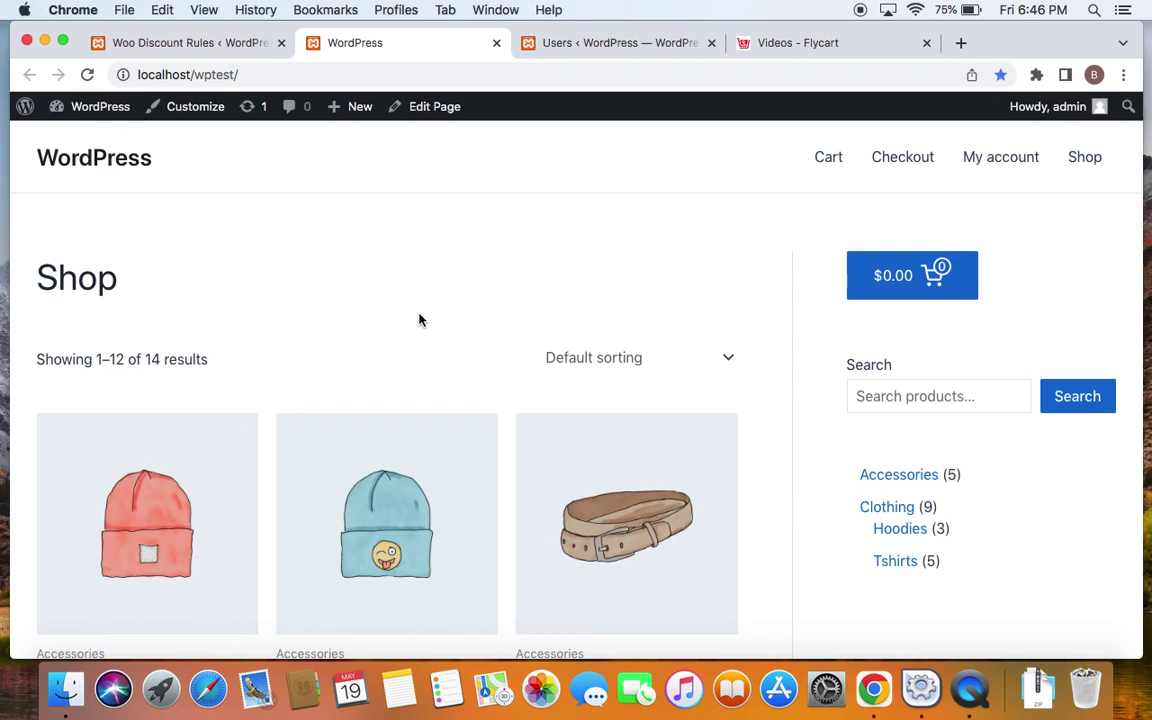
Check the wholesale customer's e-mail in the Users list, then return to the Shop tab
click(600, 45)
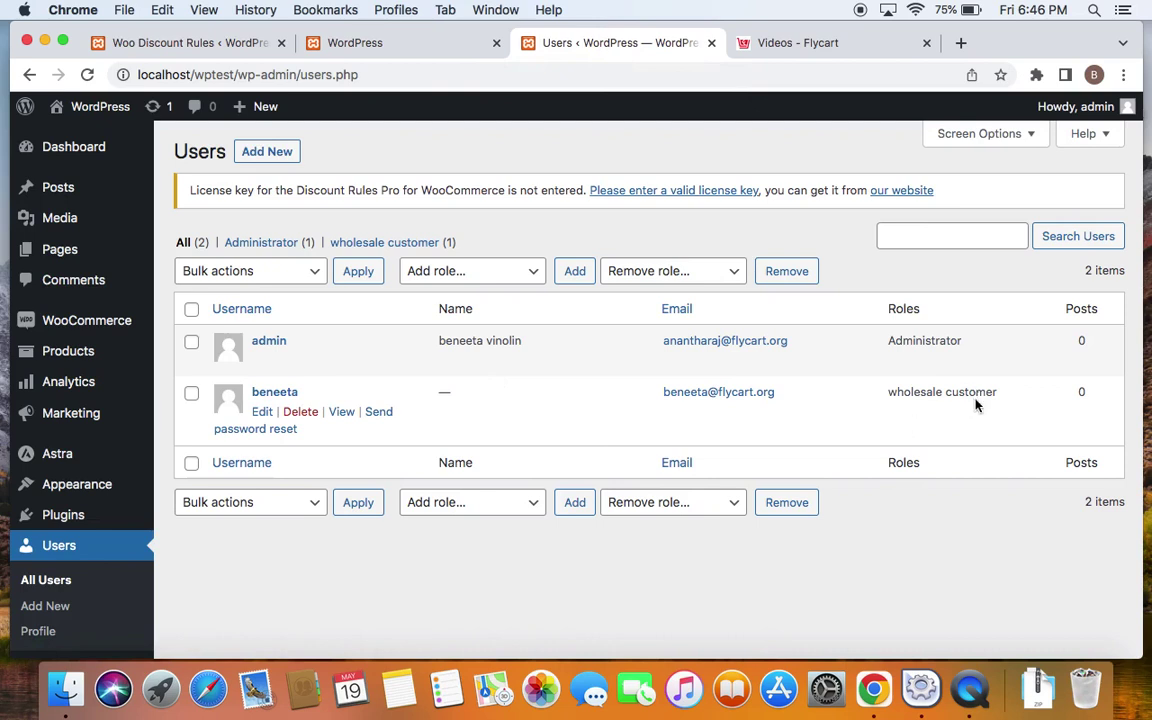
drag(782, 393, 643, 396)
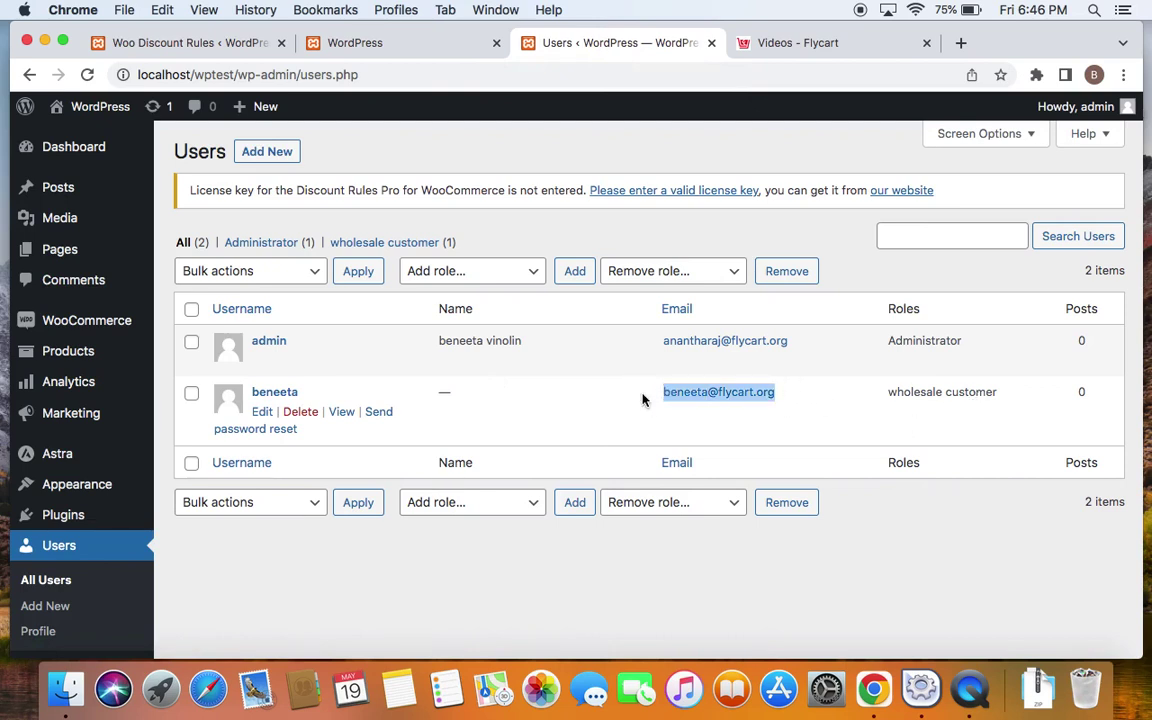
click(842, 510)
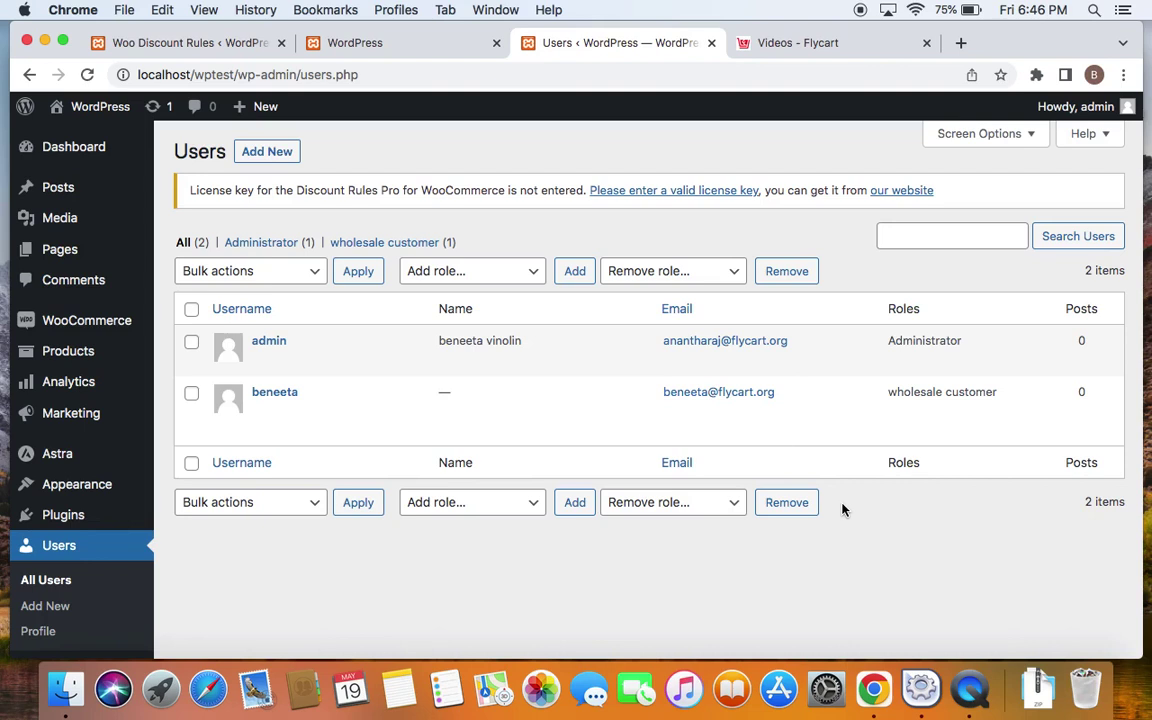
click(404, 44)
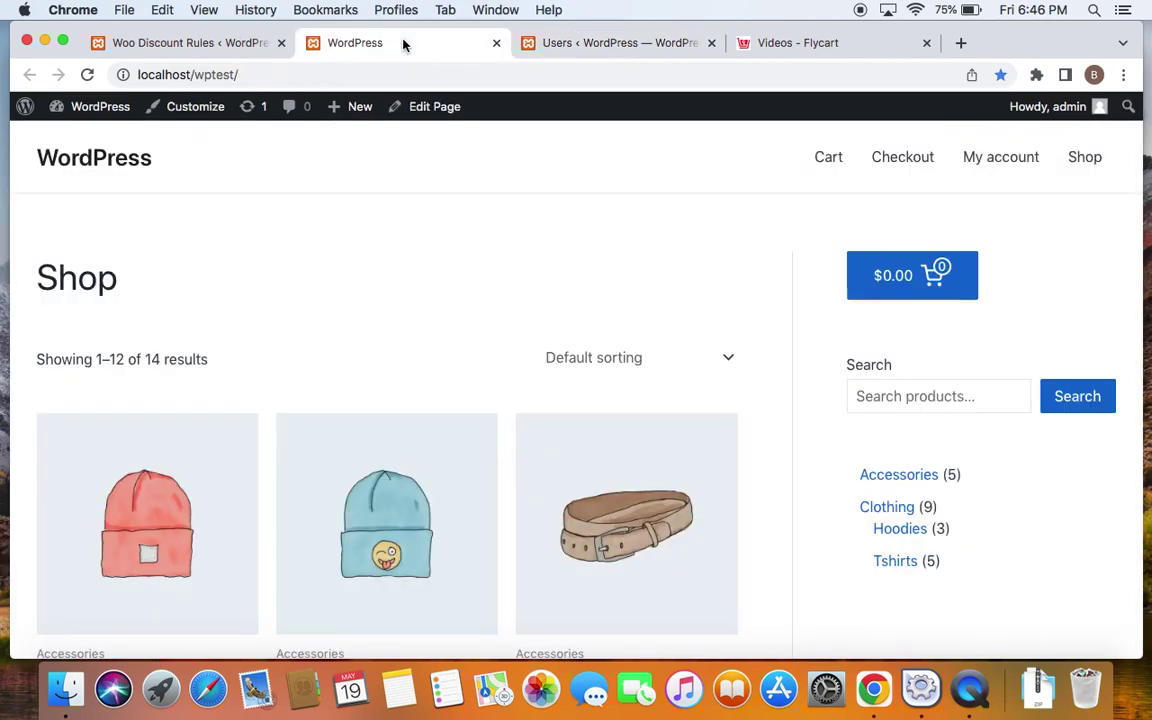
Load the copied shop URL in a new Chrome Incognito window
click(361, 74)
key(super+c)
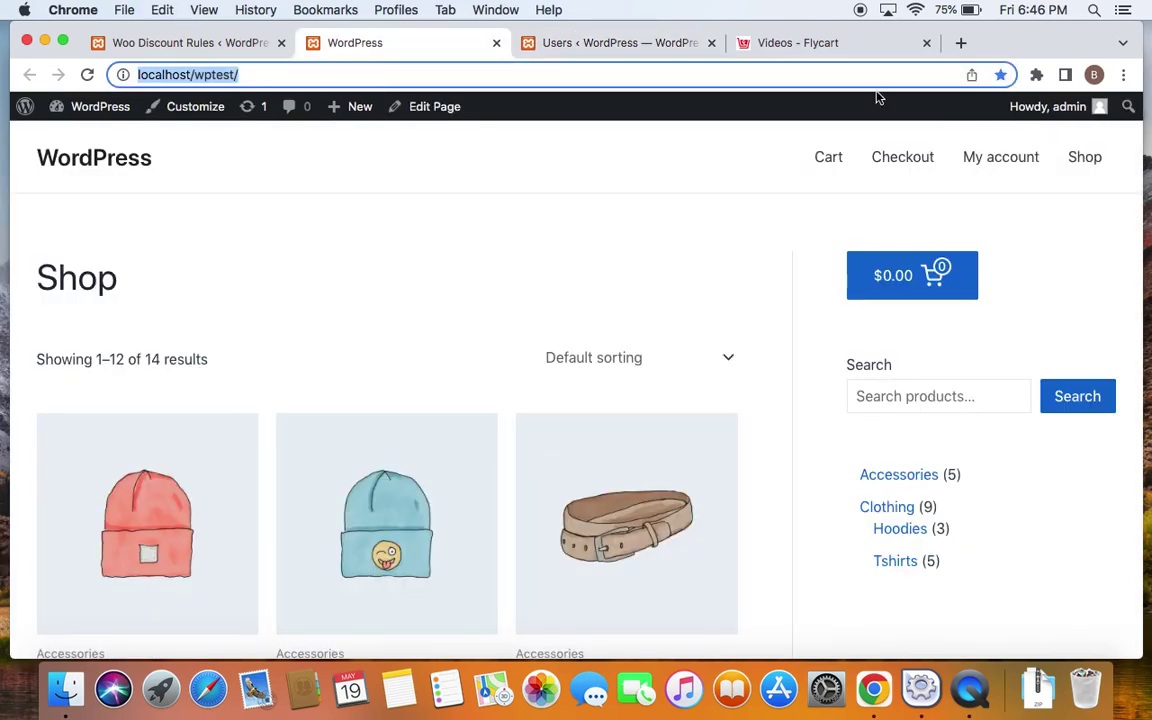
click(1123, 74)
click(924, 159)
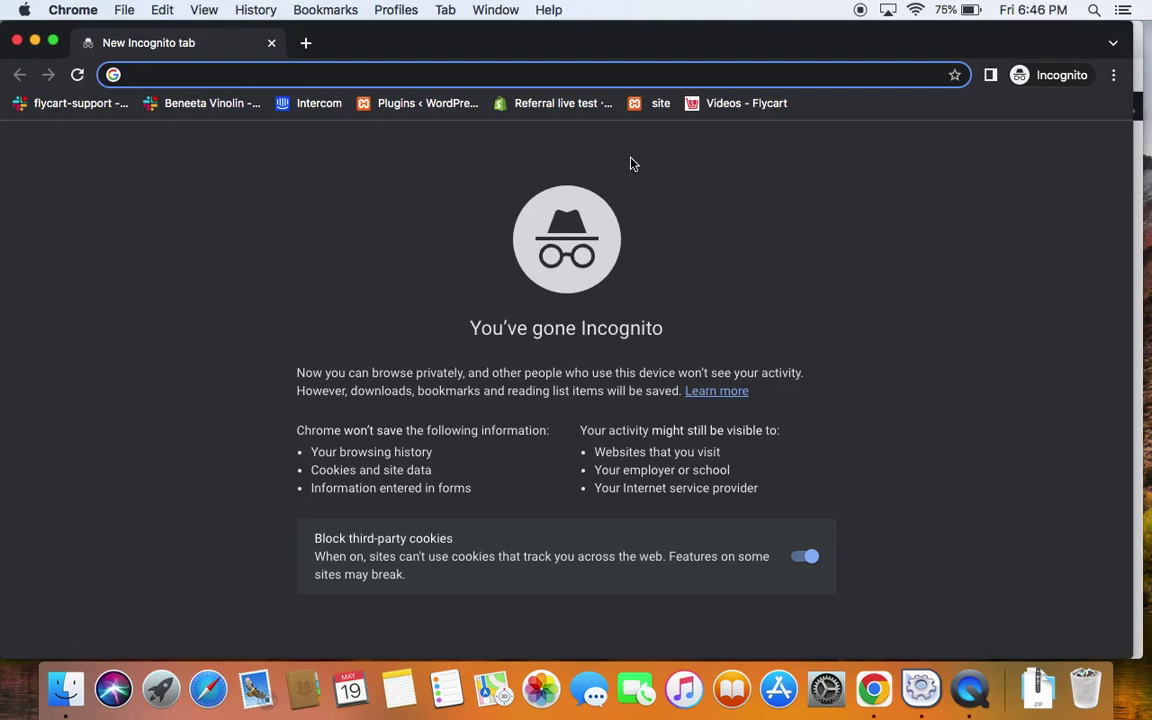
key(super+v)
key(Return)
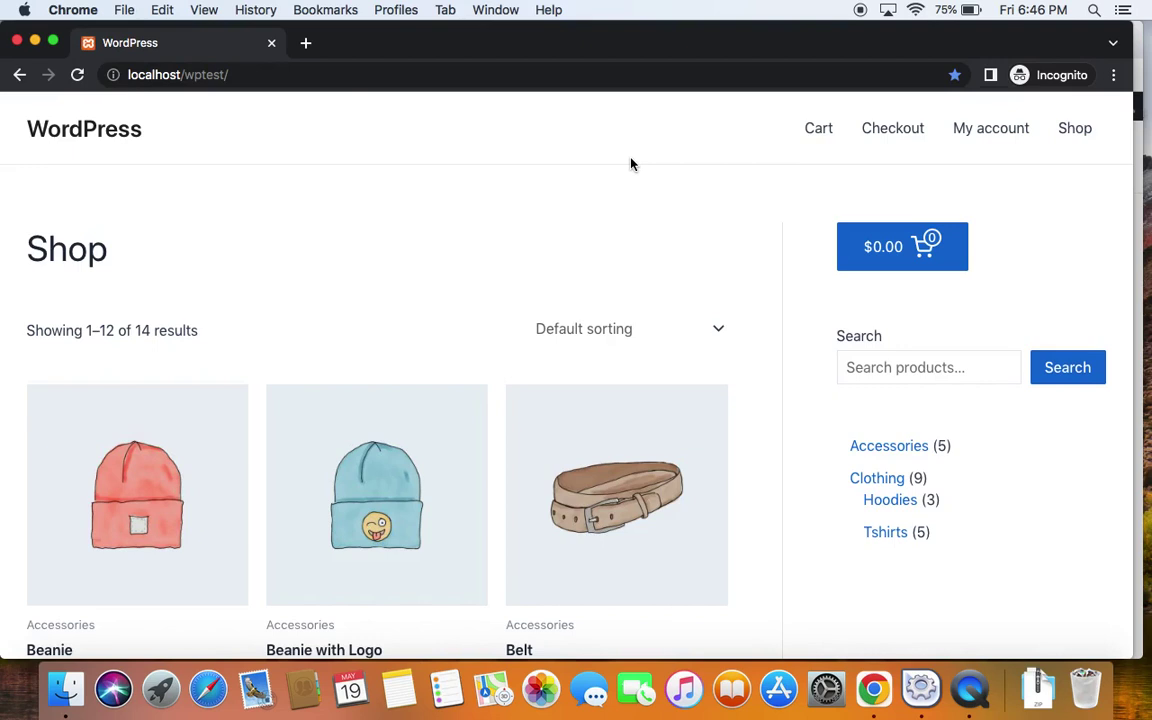
Log in through My account with the wholesale customer's e-mail and password
click(995, 141)
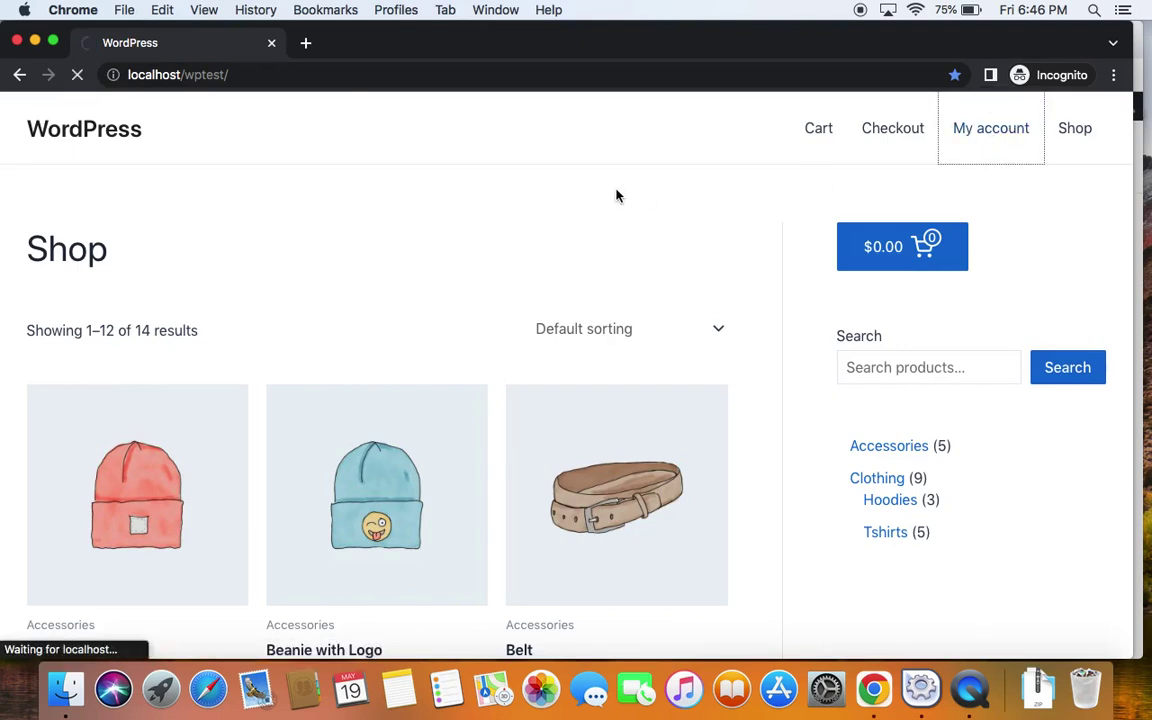
click(399, 406)
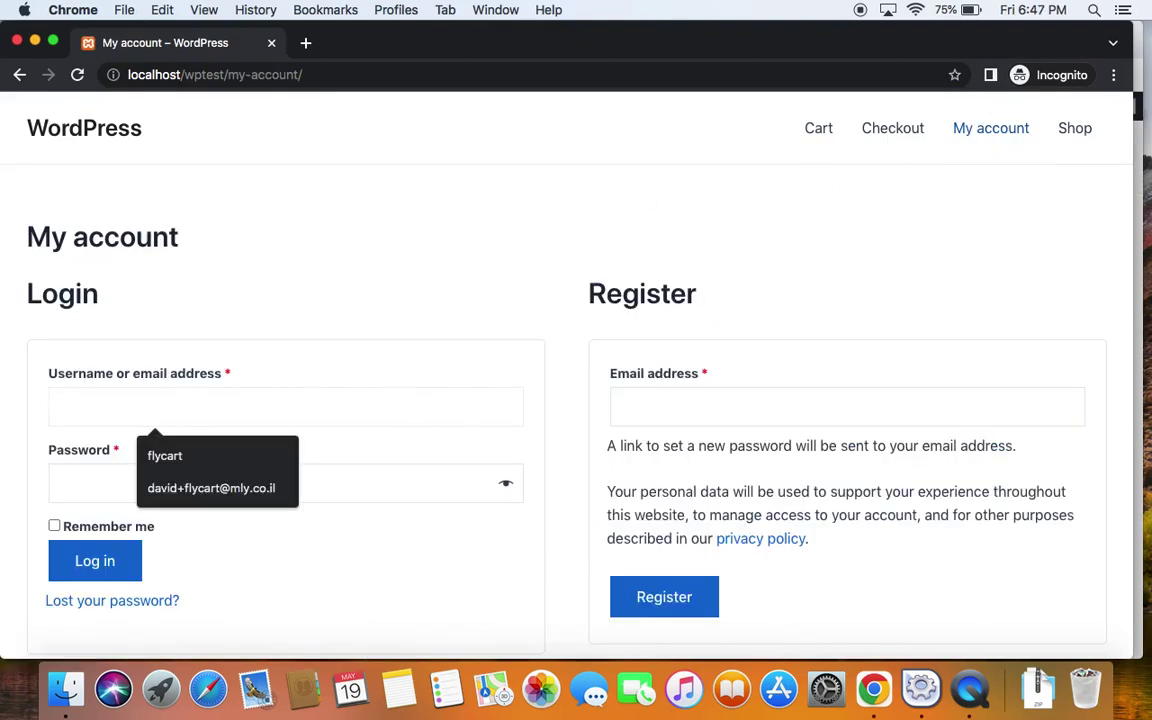
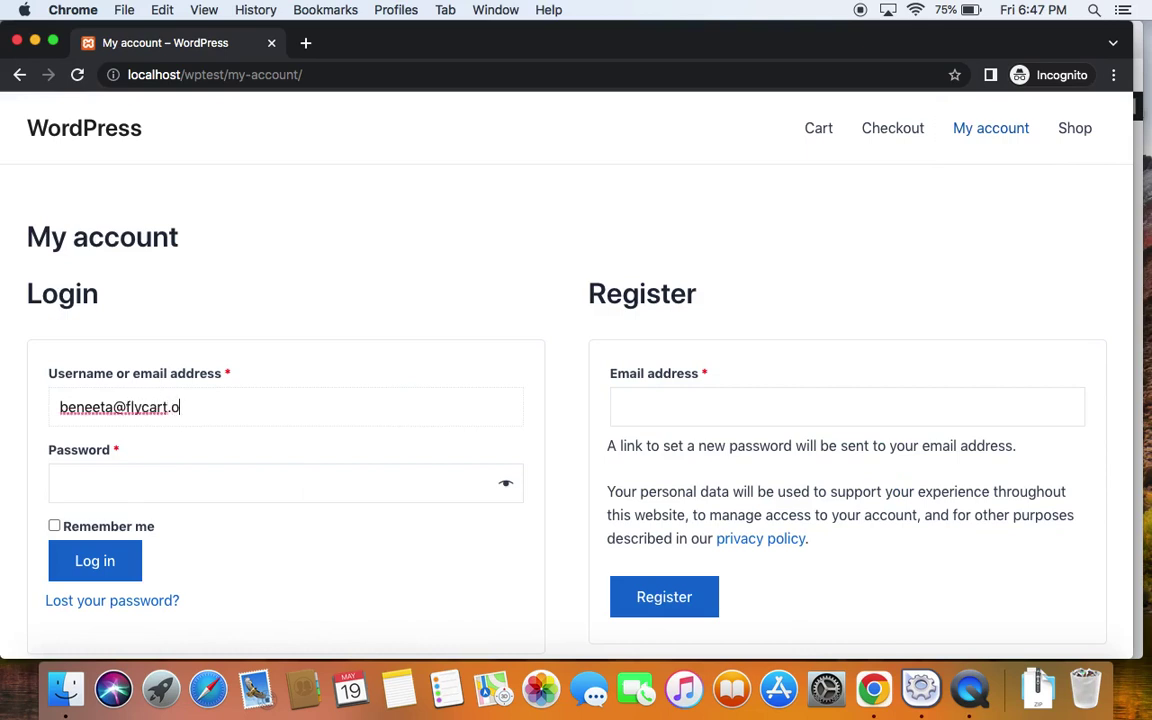
click(386, 492)
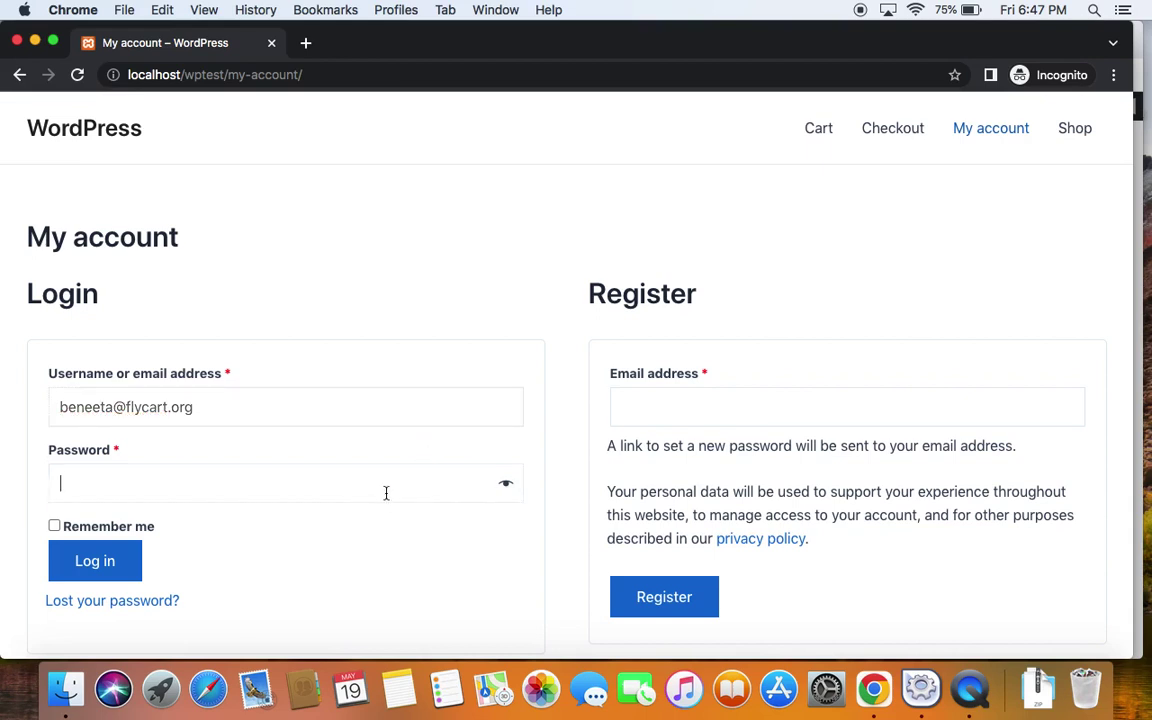
key(super+v)
key(Return)
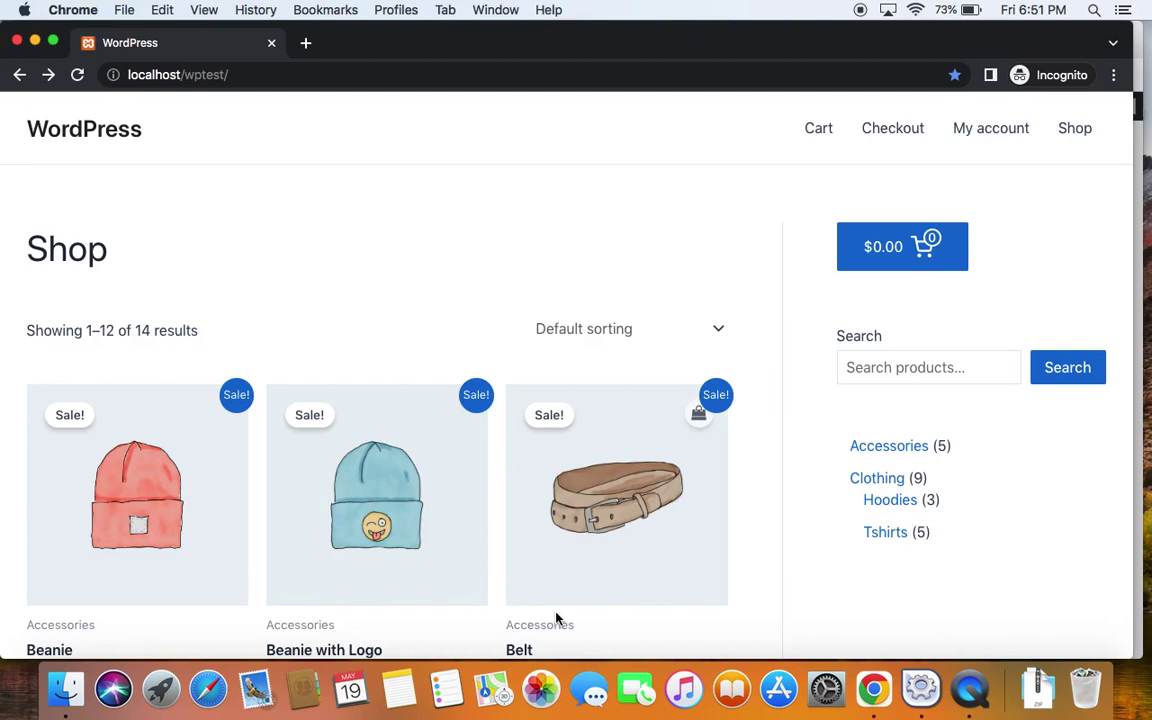
Go to the Accessories category and open the Beanie product page
scroll(557, 618, down, 3)
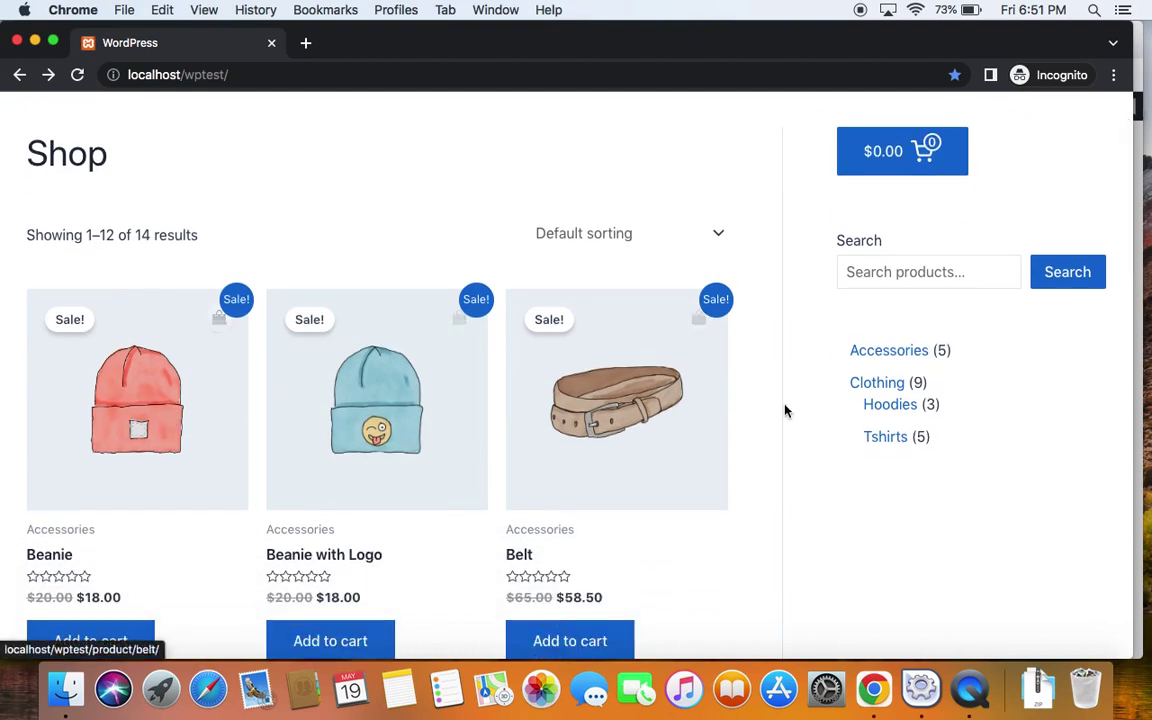
click(874, 359)
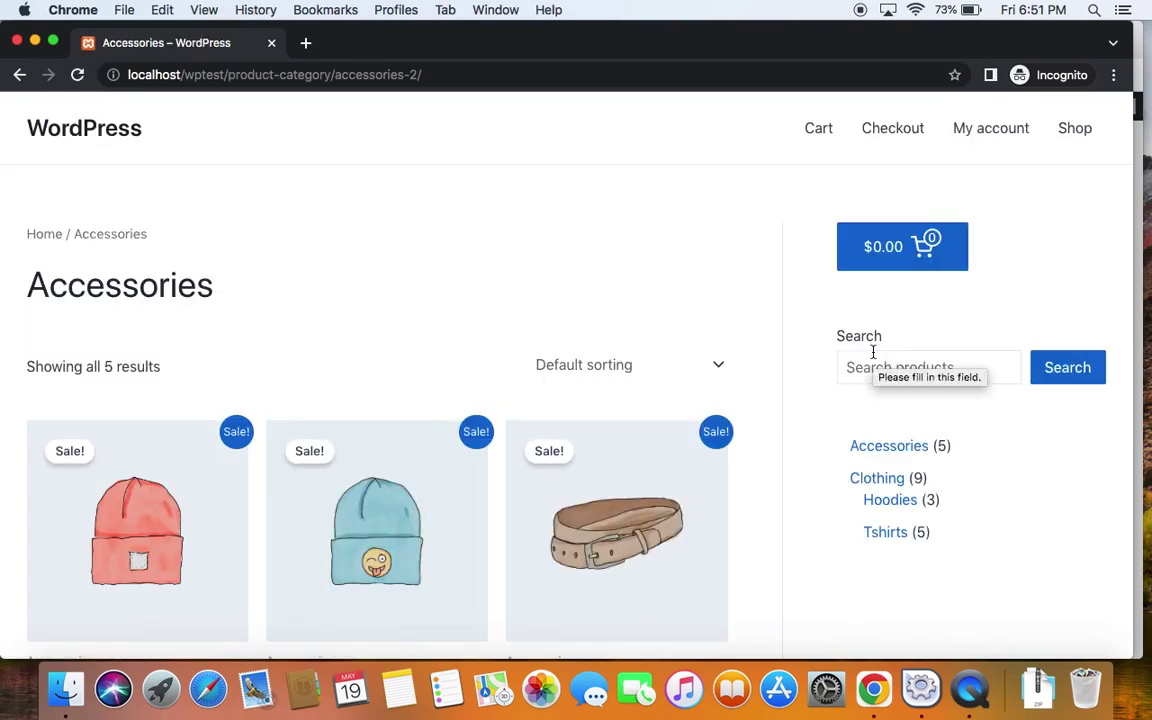
scroll(536, 327, down, 3)
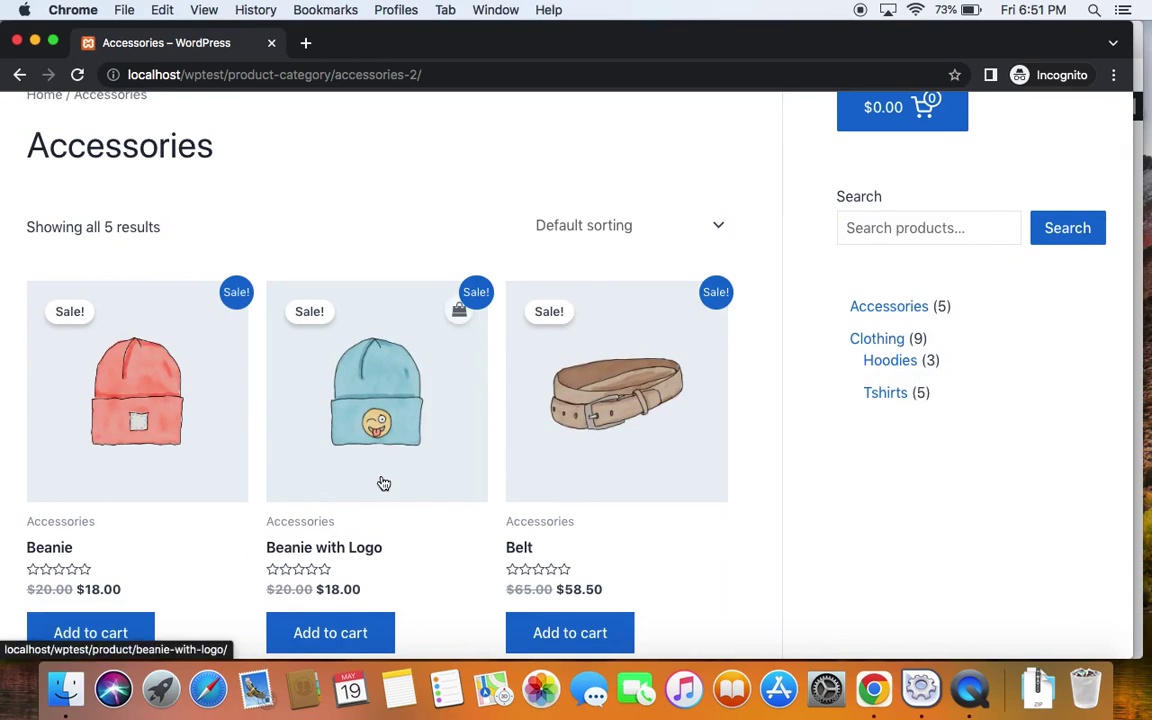
scroll(384, 484, down, 5)
scroll(384, 484, up, 5)
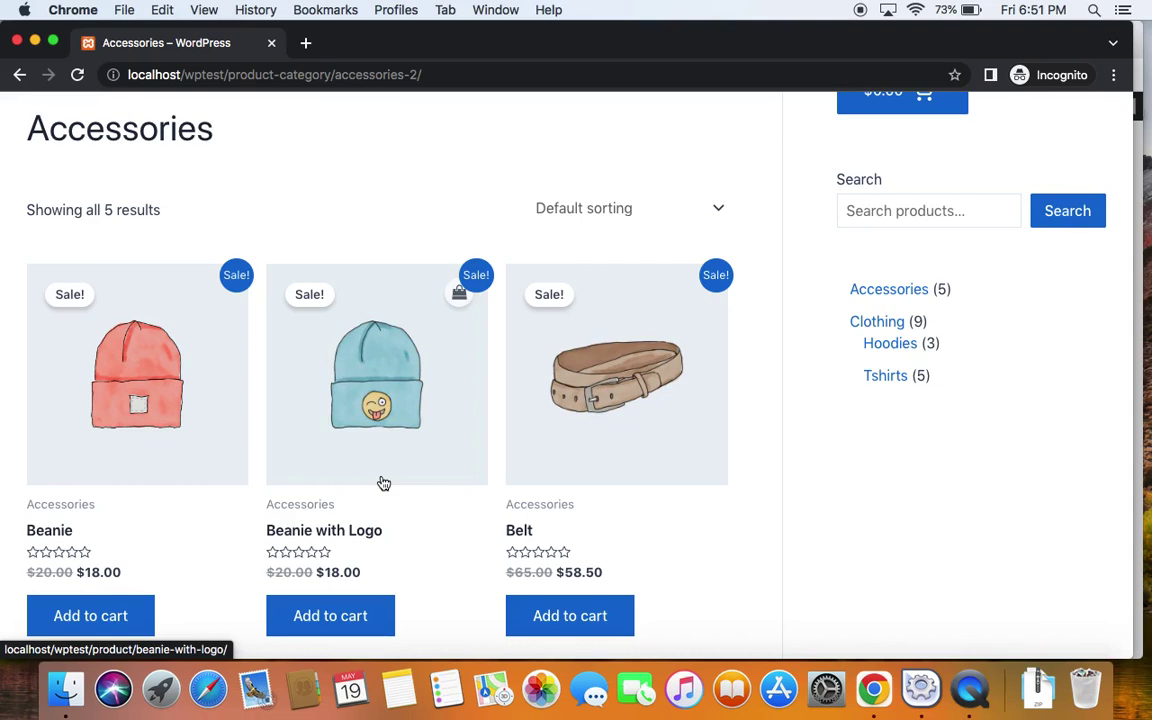
click(88, 434)
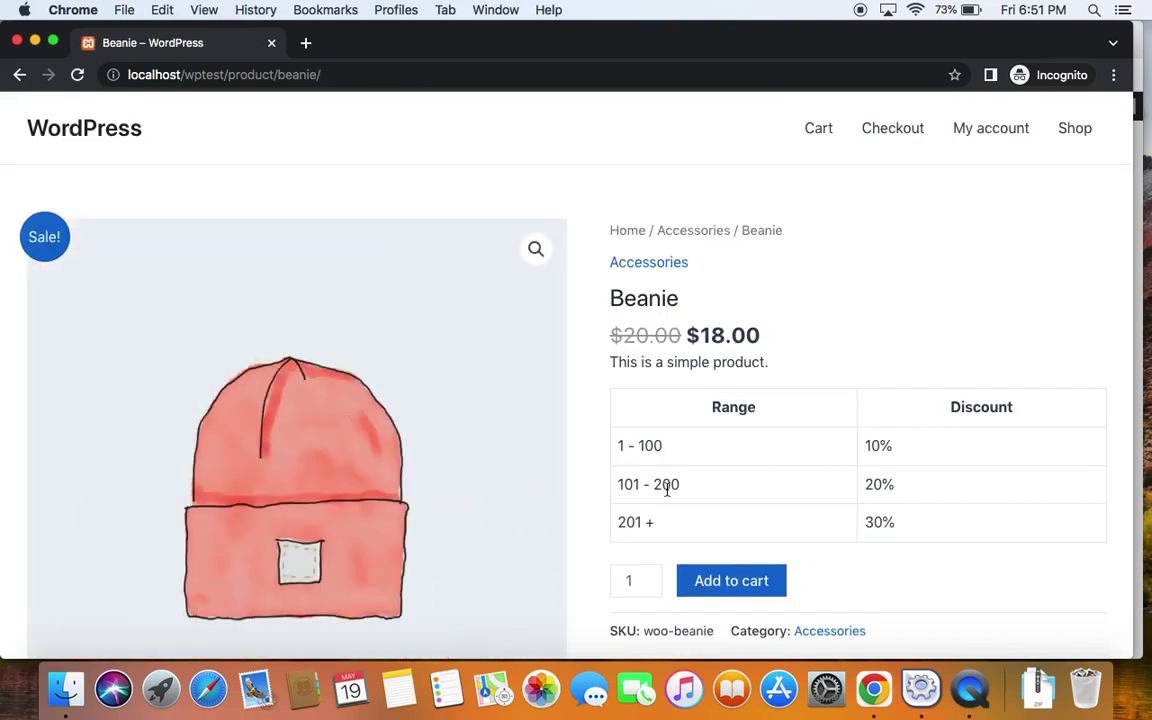
Add 150 Beanies to the cart and view it, showing $16.00 each
scroll(665, 487, down, 2)
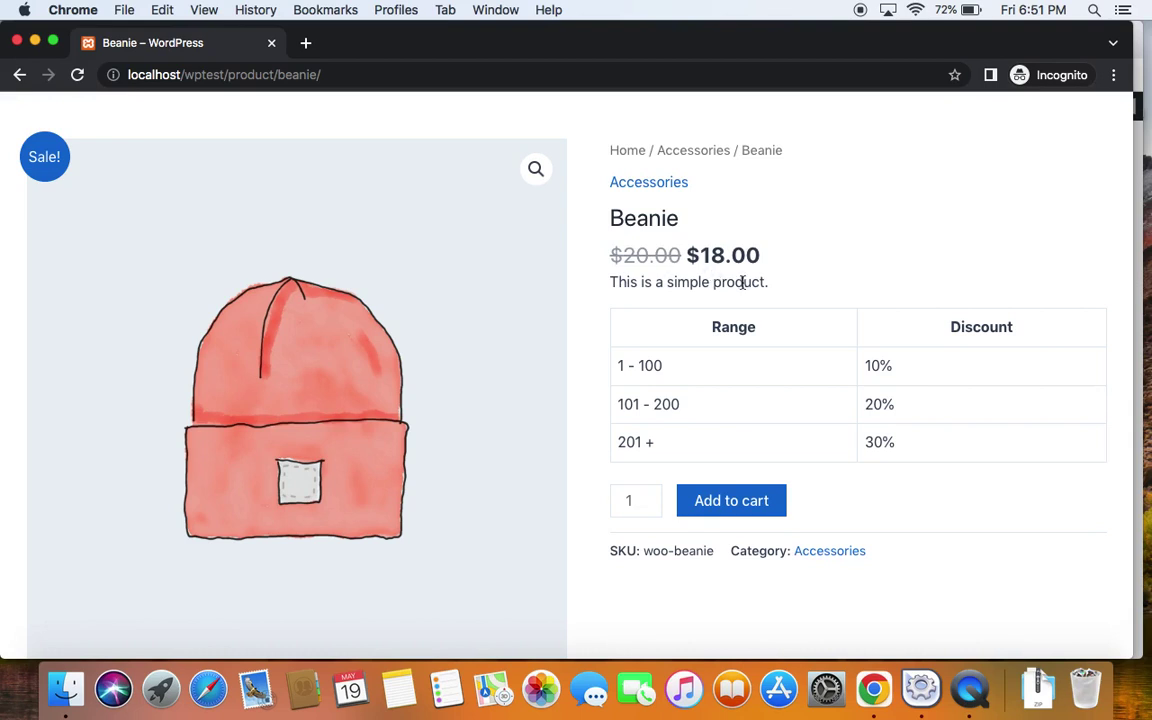
double_click(633, 501)
text(2)
key(BackSpace)
text(1)
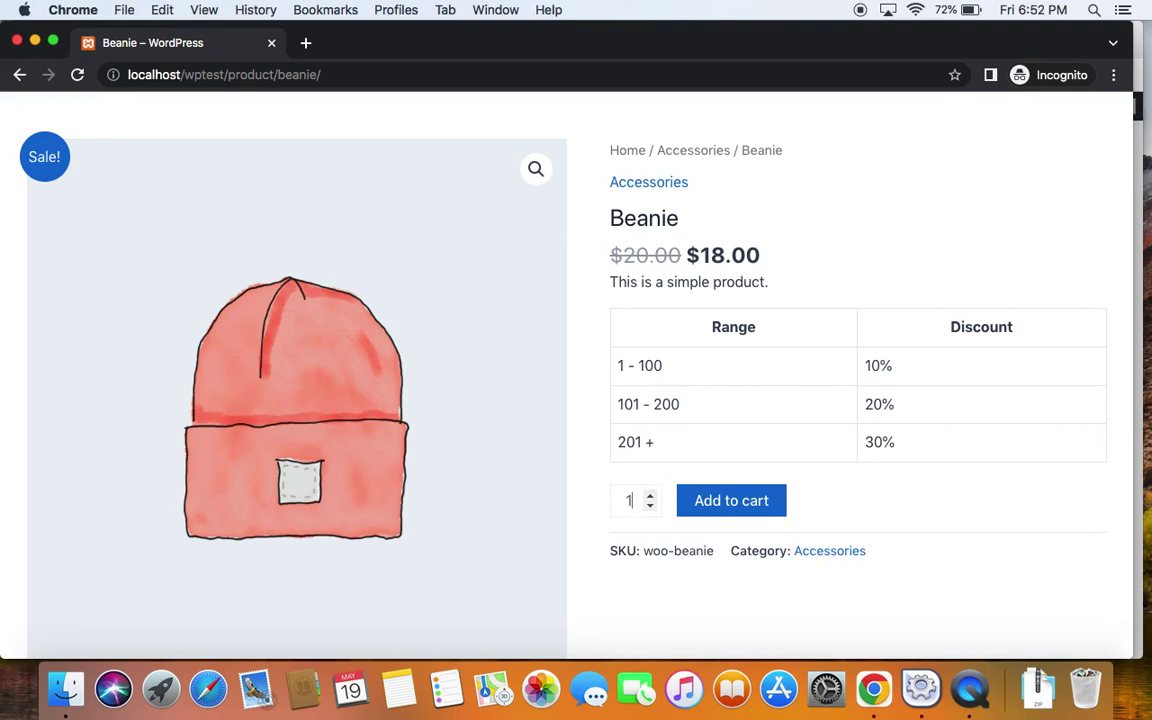
text(50)
click(890, 278)
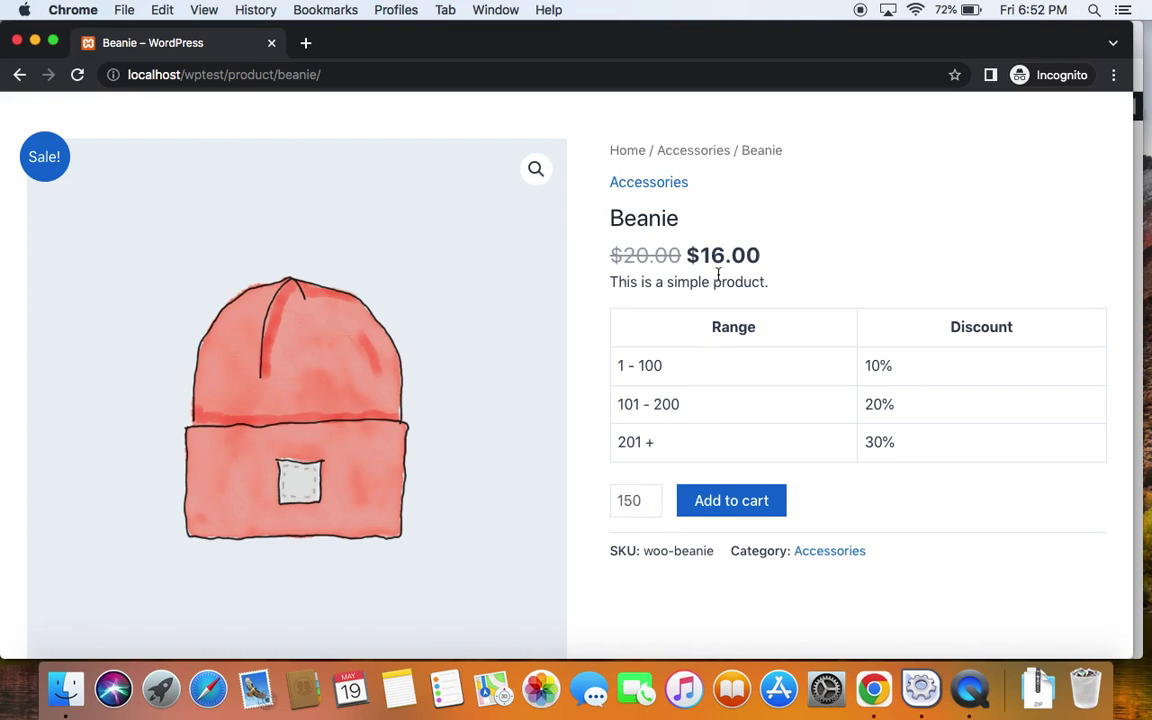
click(748, 503)
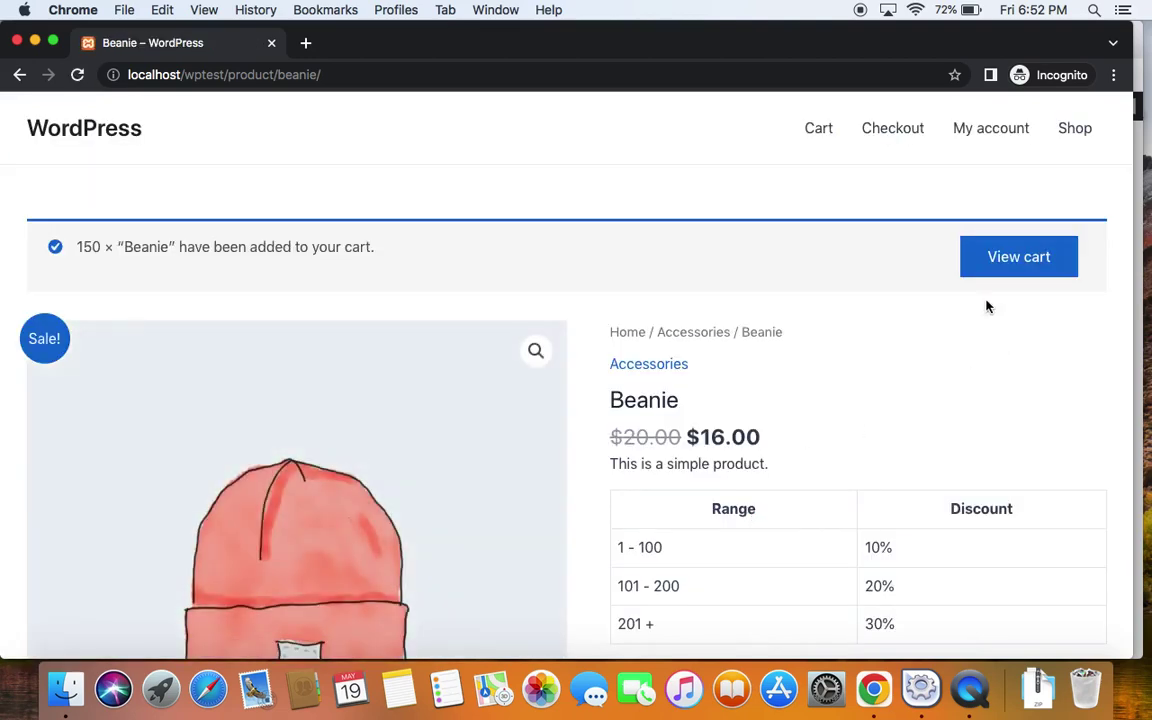
click(985, 257)
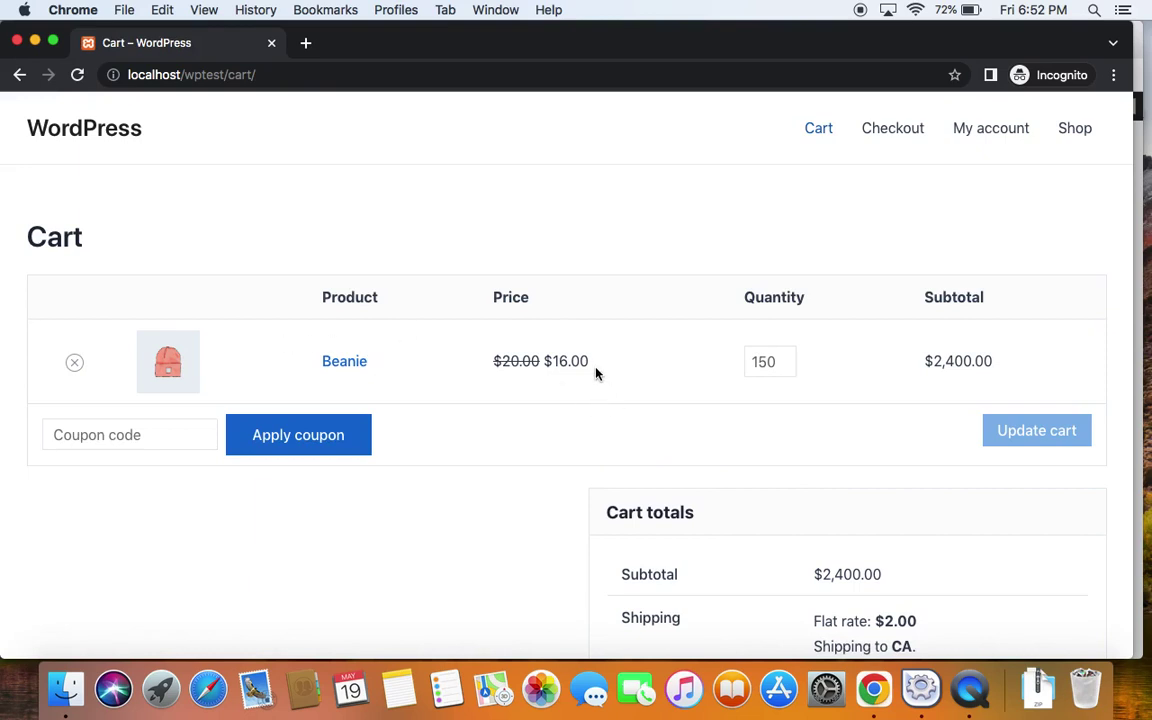
Change the cart's Beanie quantity from 150 to 250 and update the cart
click(775, 366)
key(BackSpace)
key(BackSpace)
key(BackSpace)
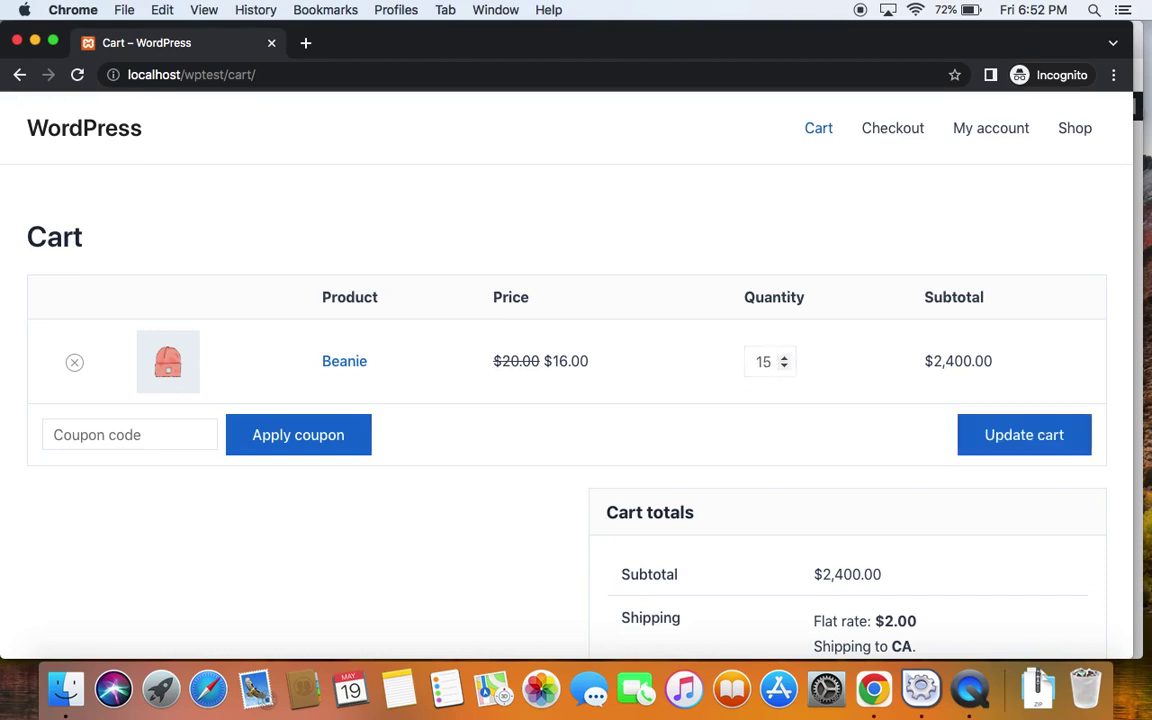
text(25)
key(BackSpace)
key(BackSpace)
text(250)
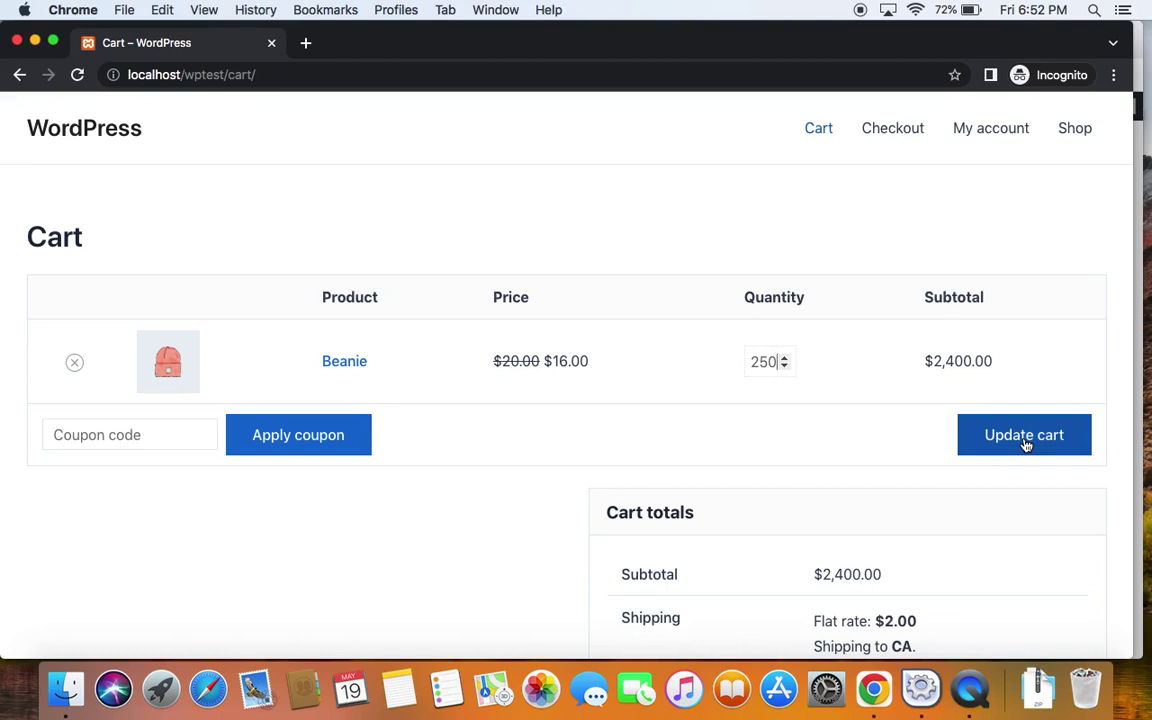
click(1025, 442)
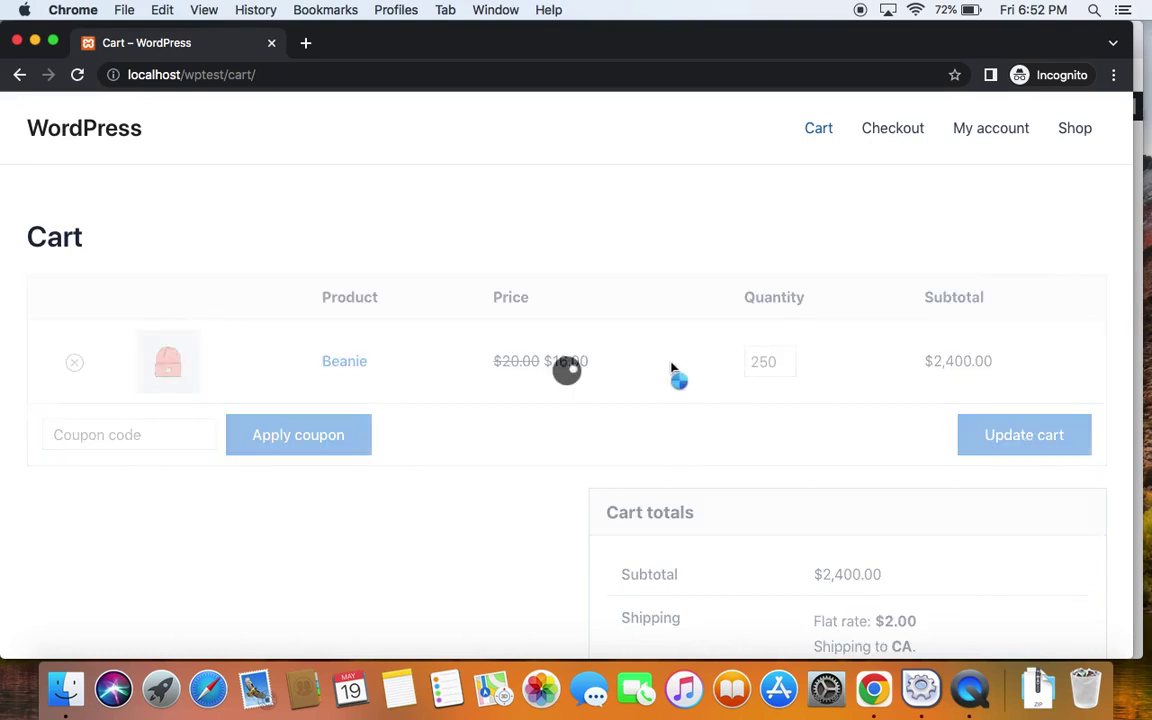